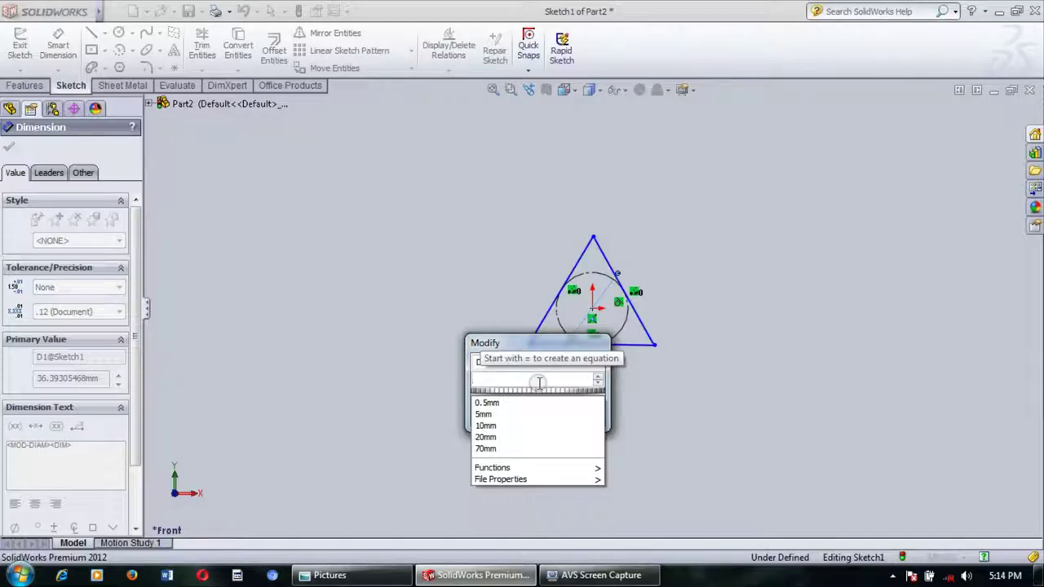
# Step: Set the diameter of the triangle's inscribed construction circle to 1 mm and finish dimensioning
pyautogui.write('1')
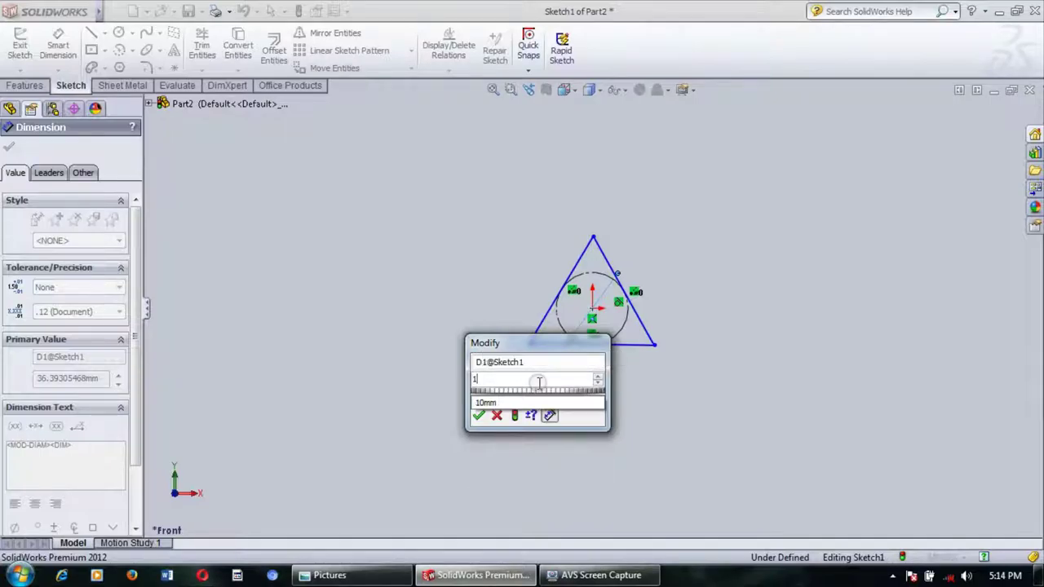
pyautogui.press('Return')
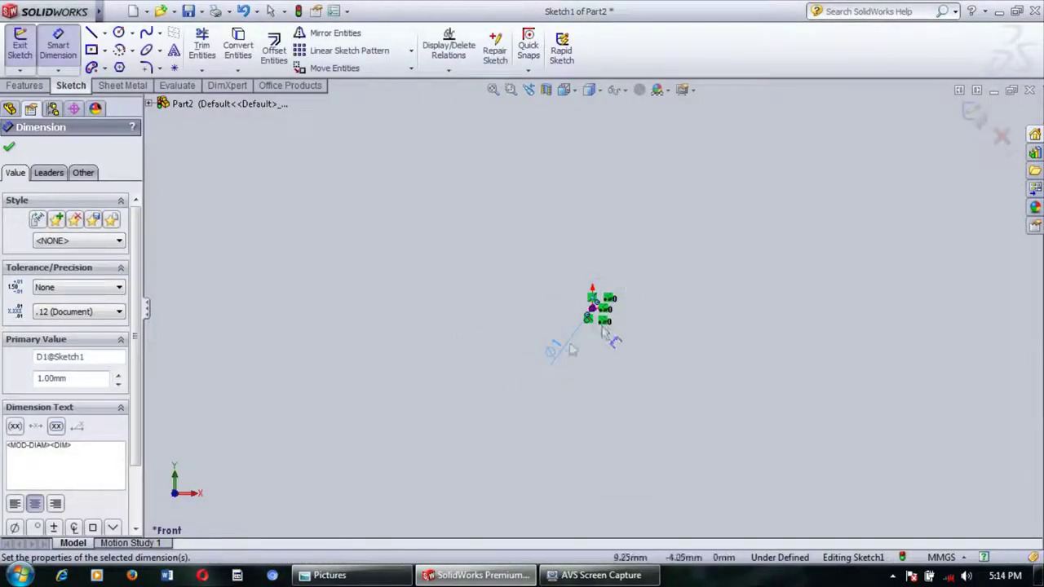
pyautogui.moveTo(558, 352)
pyautogui.mouseDown()
pyautogui.moveTo(590, 334)
pyautogui.moveTo(591, 308)
pyautogui.mouseUp()
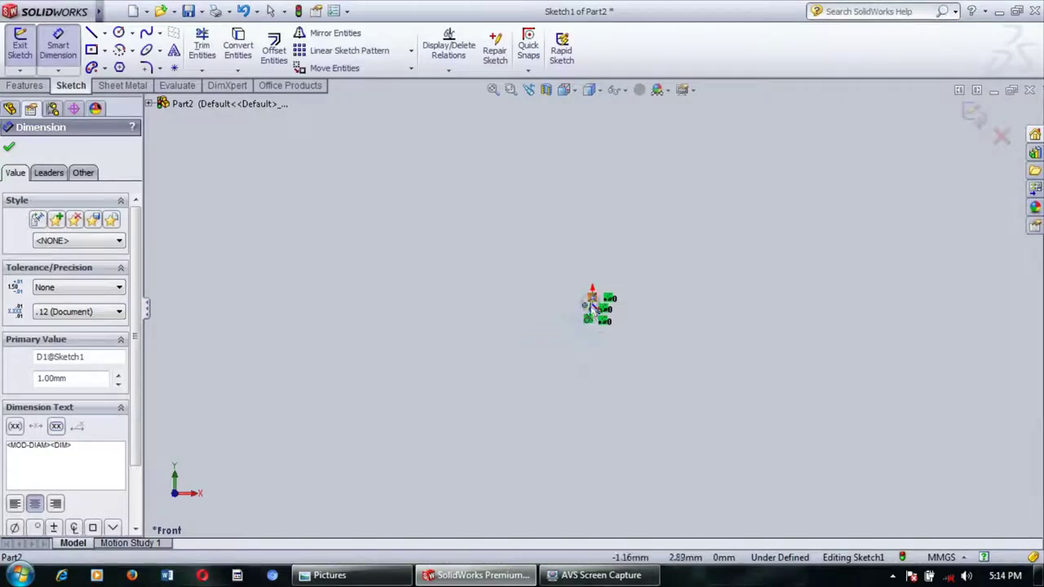
pyautogui.hotkey('ctrl', 'Left')
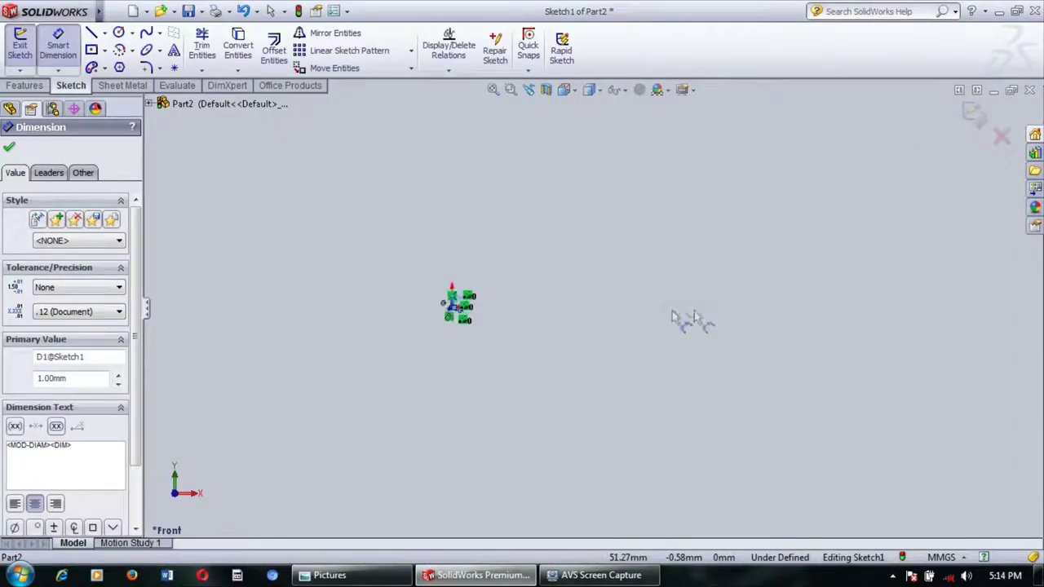
pyautogui.click(494, 90)
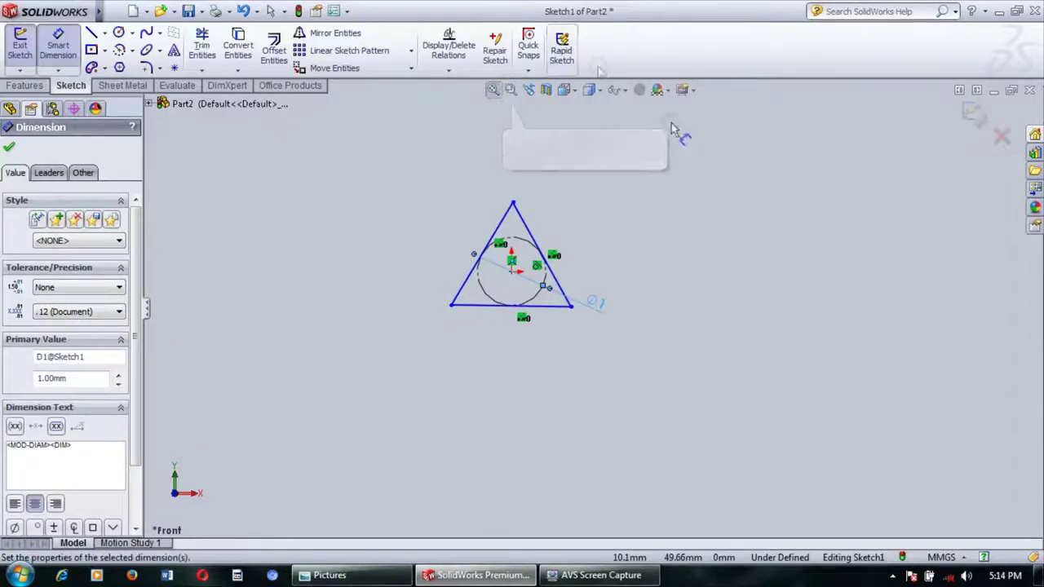
pyautogui.click(59, 51)
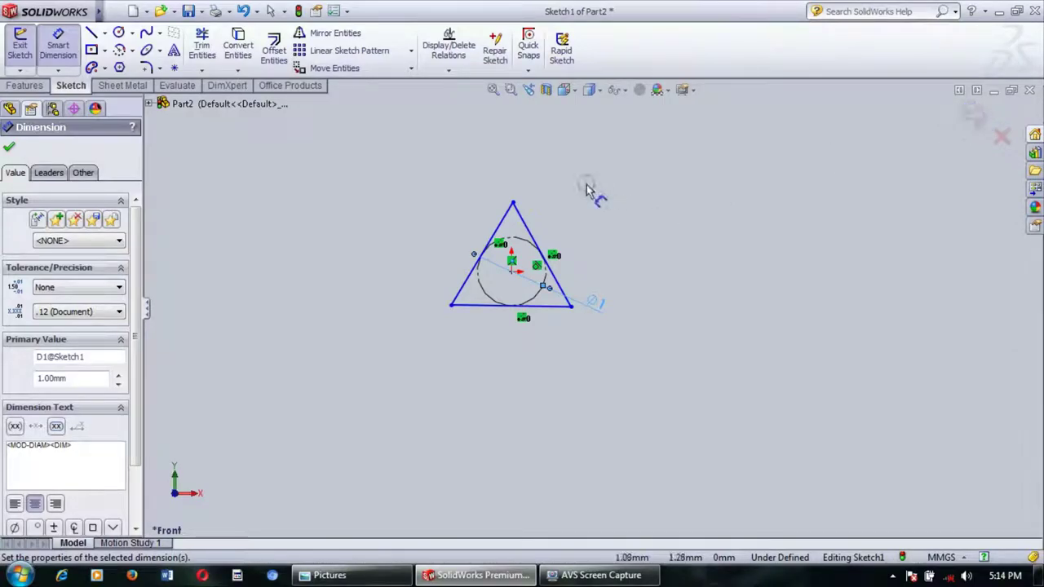
pyautogui.press('Escape')
# Step: Add a vertical relation between the triangle's apex and the inscribed circle's centre, and finish the sketch
pyautogui.click(513, 202)
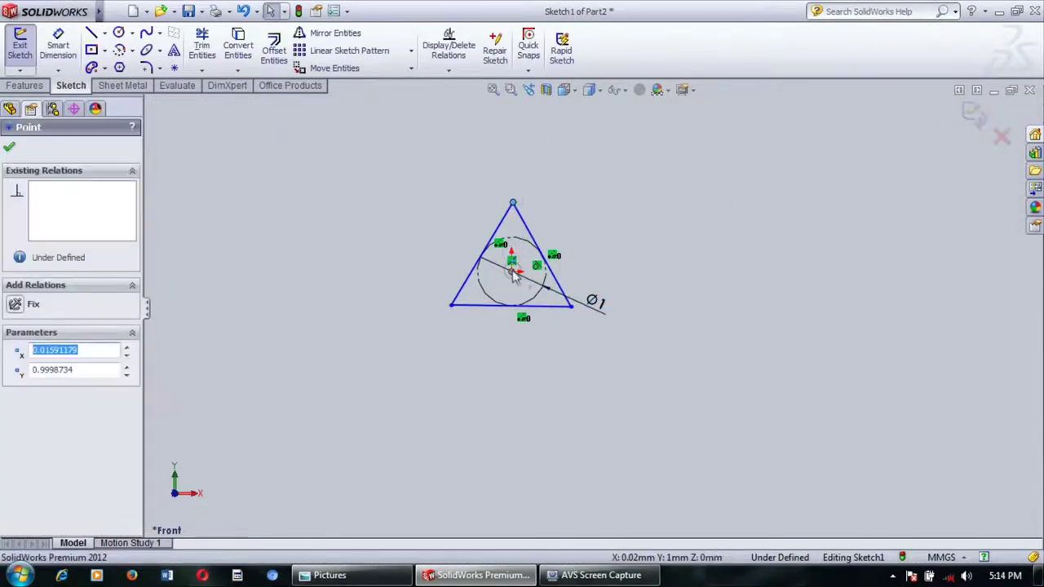
pyautogui.keyDown('ctrl'); pyautogui.click(511, 270); pyautogui.keyUp('ctrl')
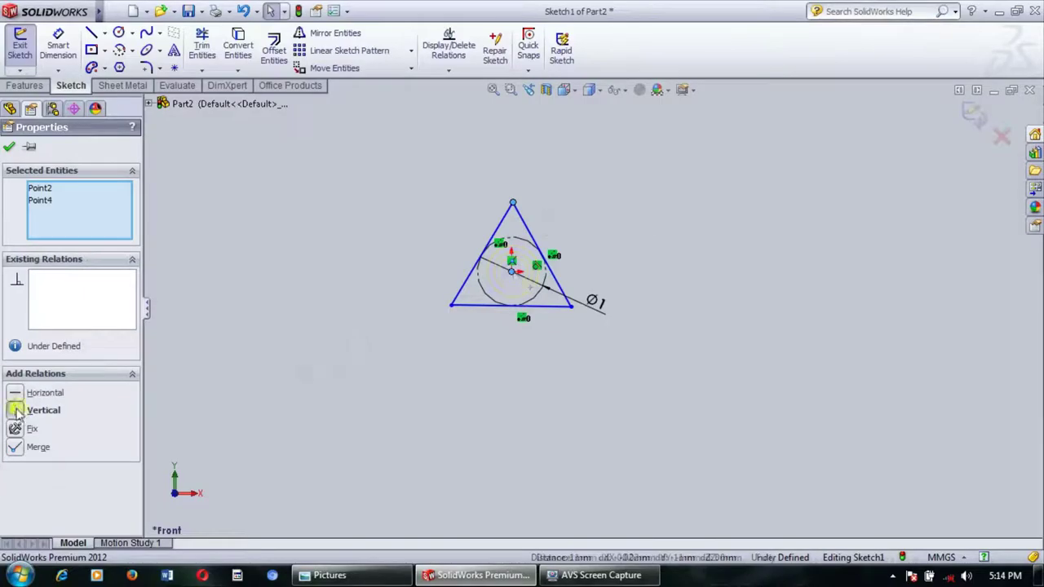
pyautogui.click(23, 411)
pyautogui.click(973, 117)
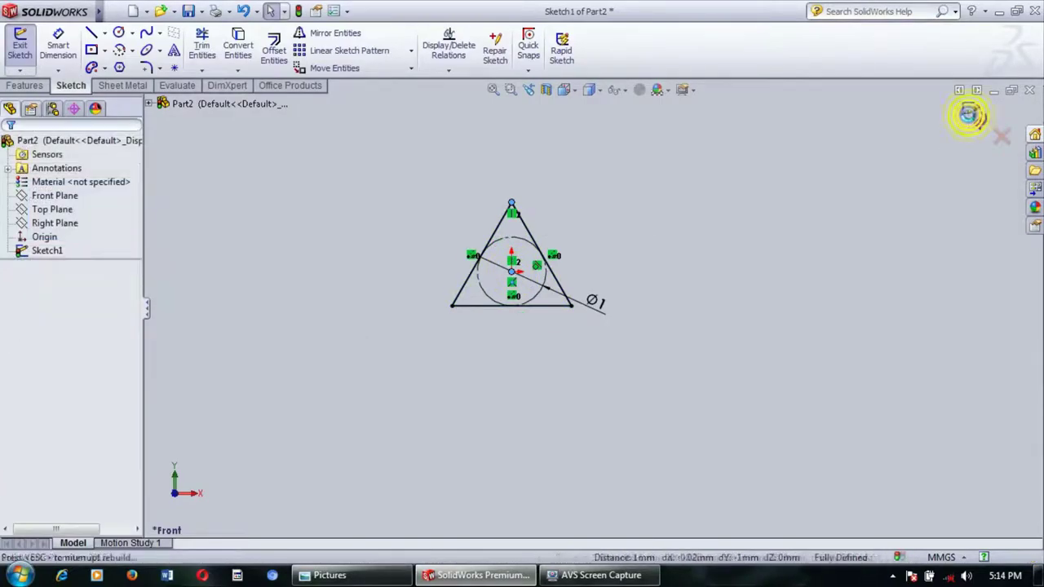
# Step: Extrude the triangle sketch as a blind boss 100 mm deep
pyautogui.click(27, 49)
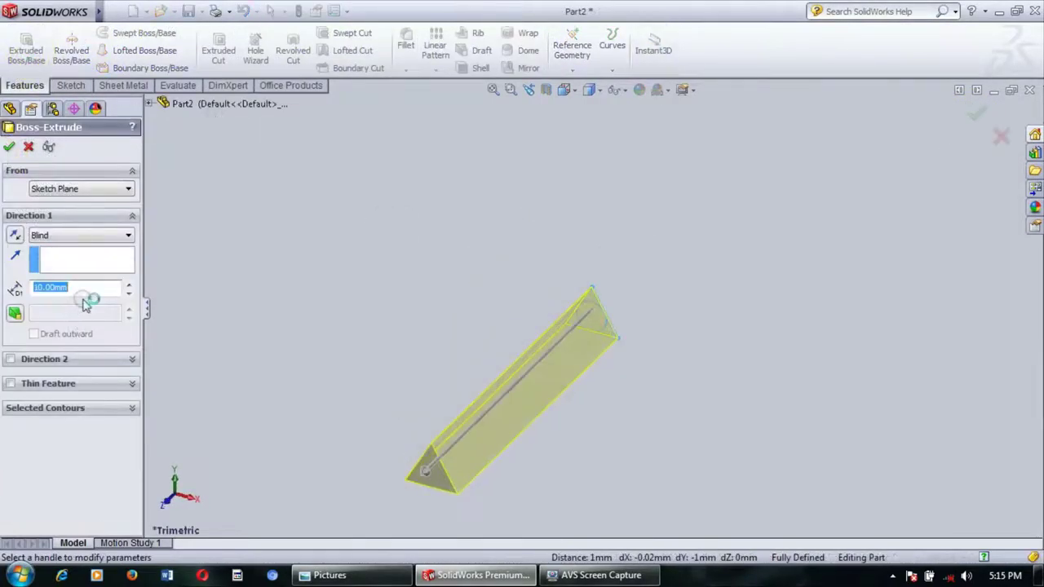
pyautogui.write('100')
pyautogui.press('Return')
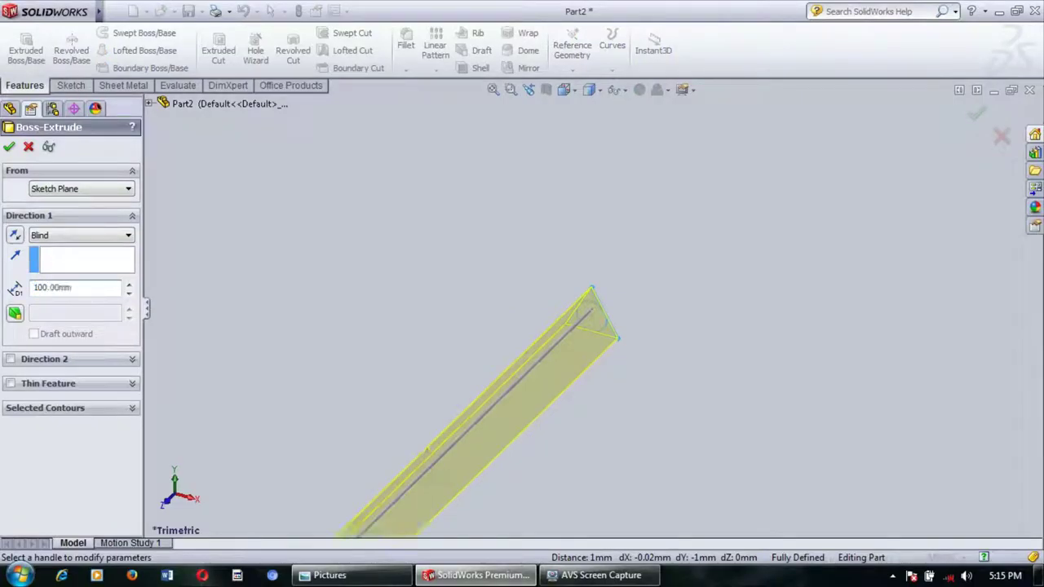
# Step: Fillet the three long edges of the triangular bar with a constant radius of 0.3 mm
pyautogui.moveTo(637, 345); pyautogui.dragTo(739, 341, button='middle')
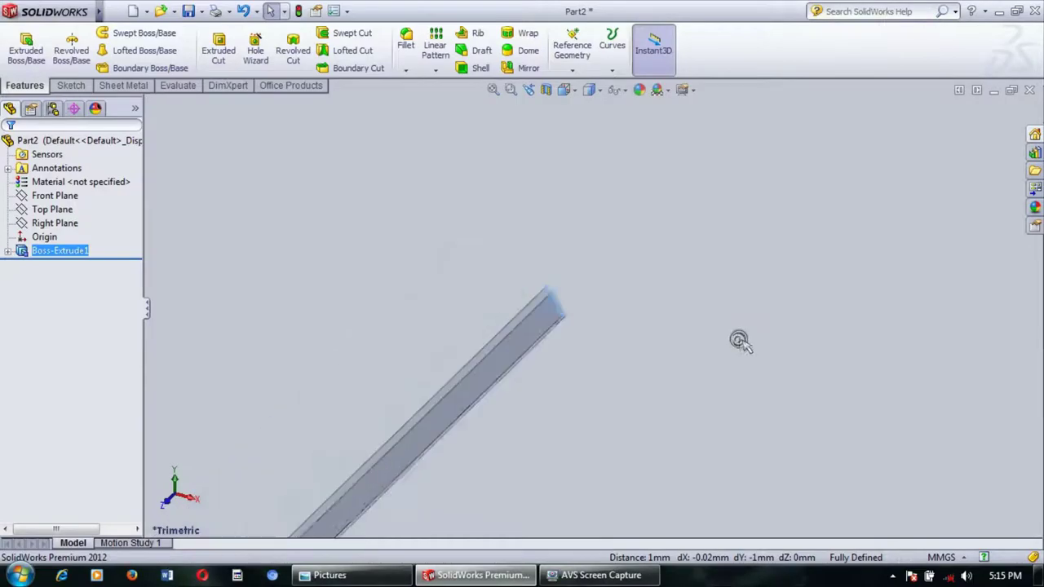
pyautogui.scroll(3, 739, 341)
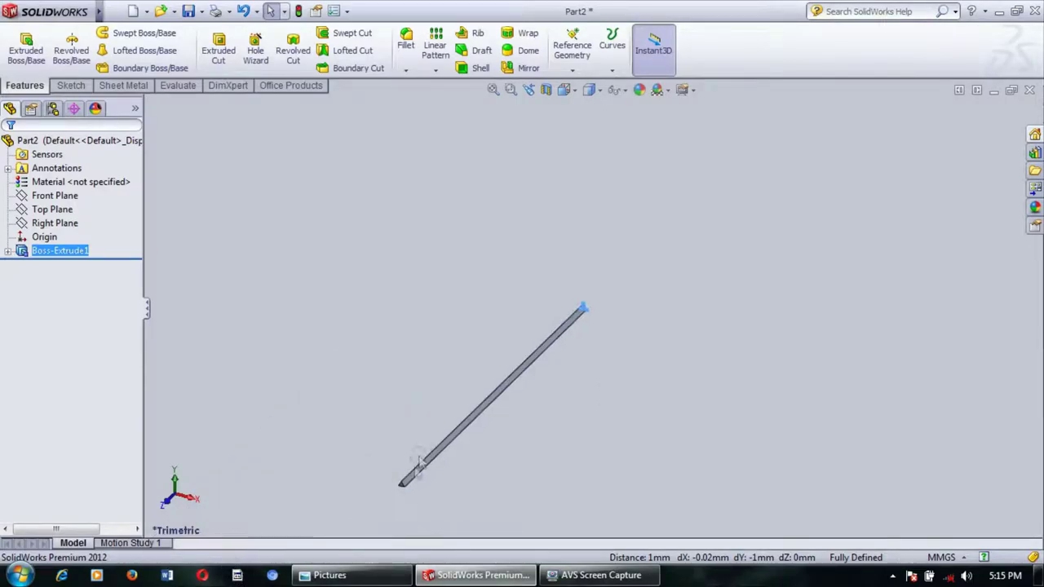
pyautogui.scroll(-3, 399, 490)
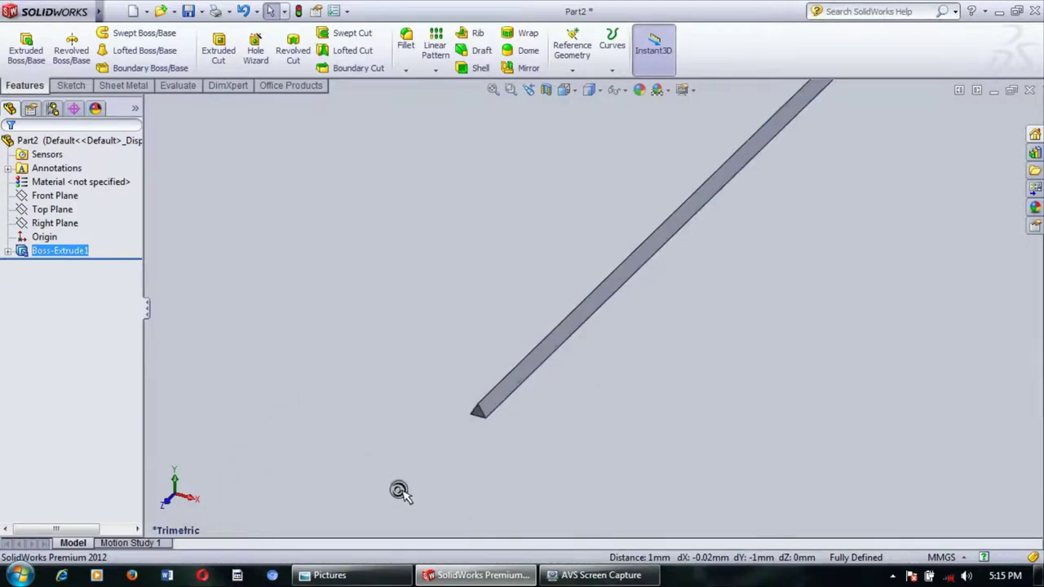
pyautogui.scroll(-3, 400, 490)
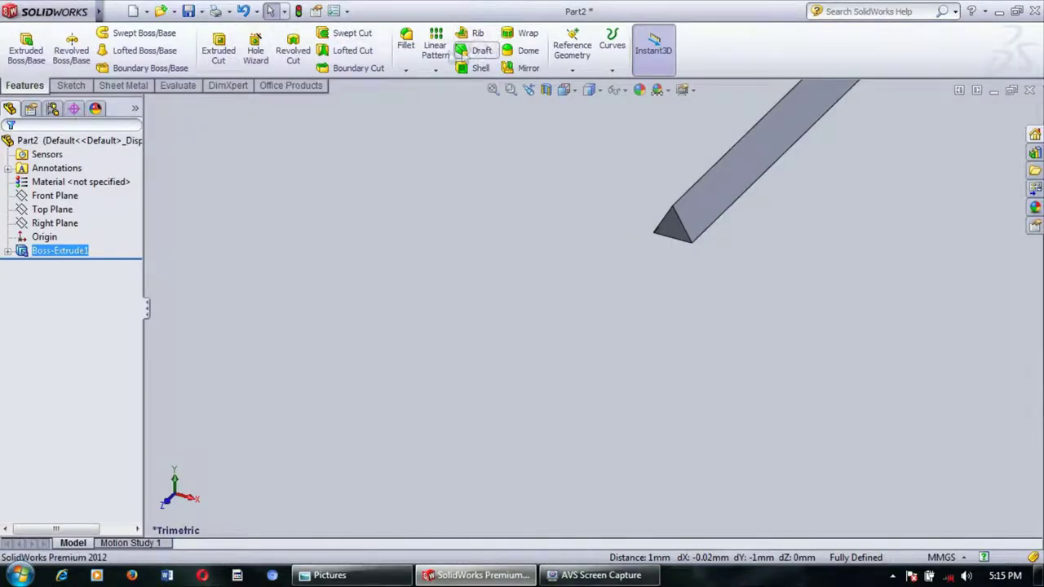
pyautogui.click(405, 45)
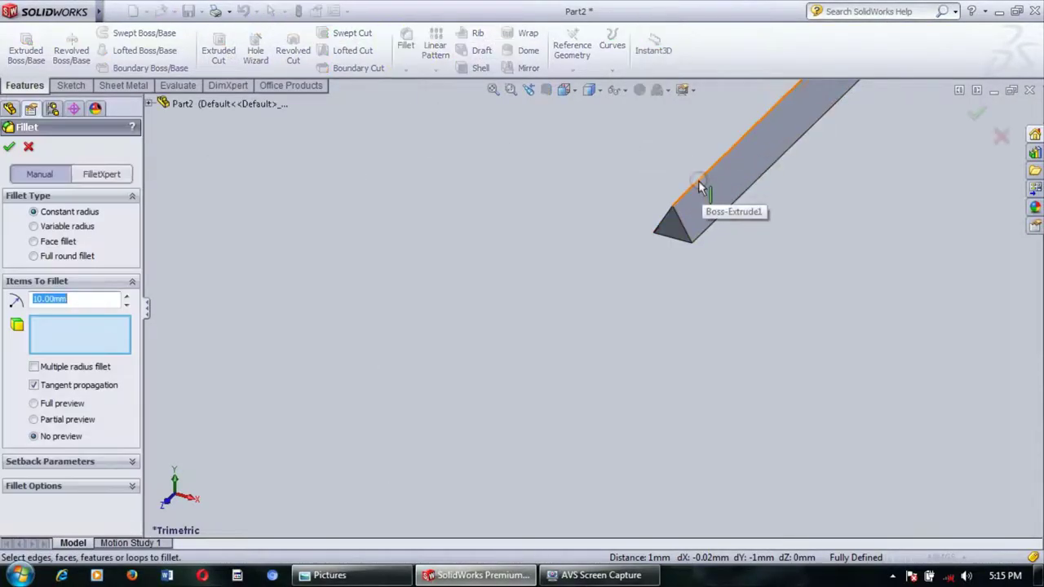
pyautogui.click(699, 186)
pyautogui.click(727, 215)
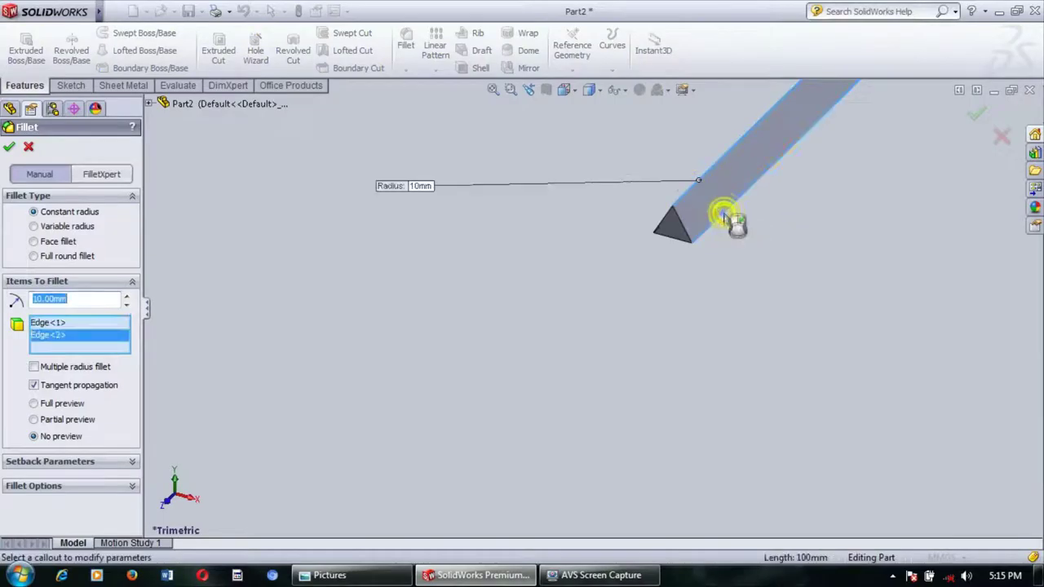
pyautogui.click(665, 224)
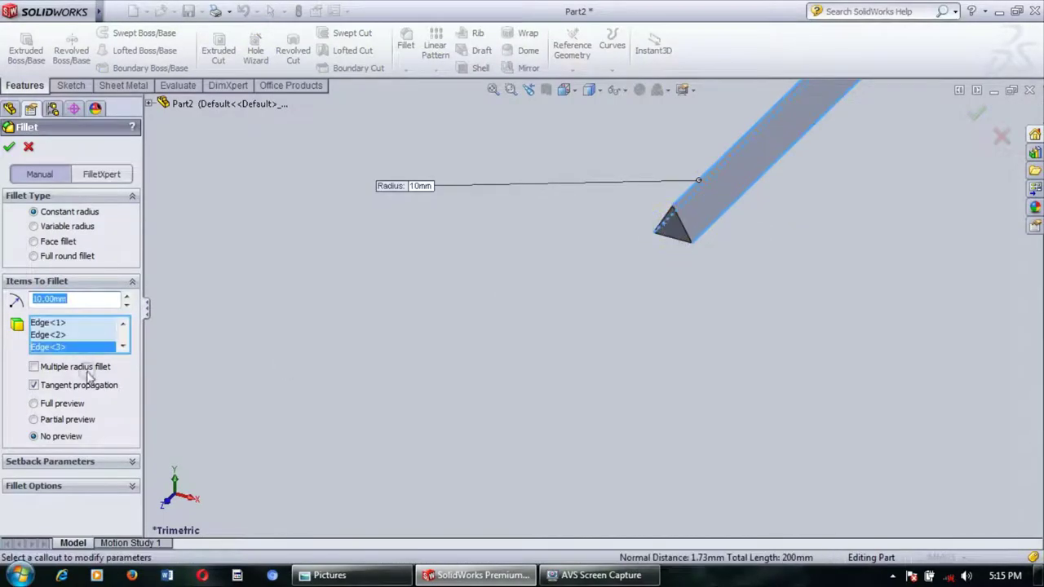
pyautogui.click(74, 299)
pyautogui.doubleClick(74, 299)
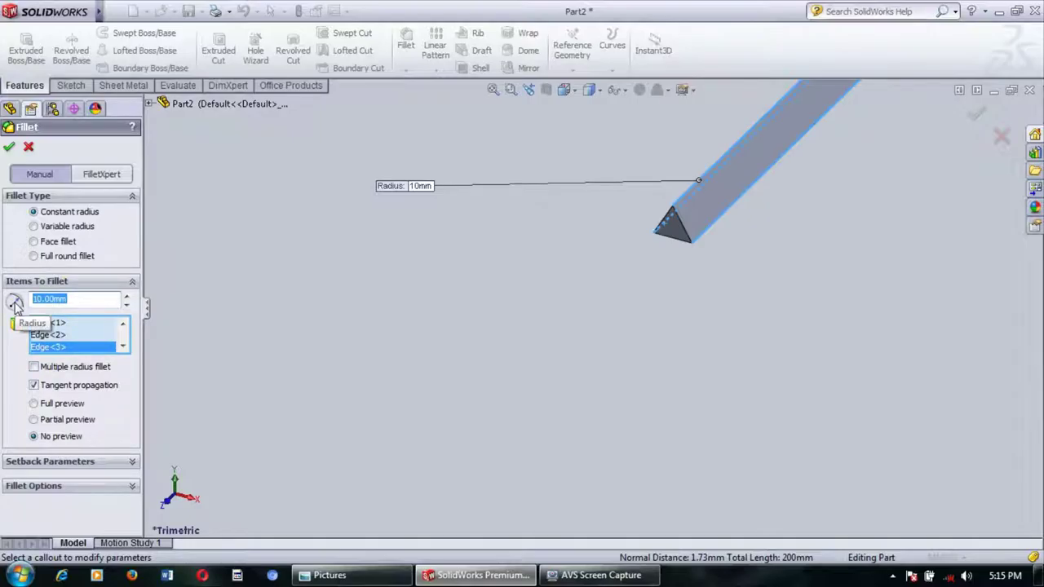
pyautogui.write('0.3')
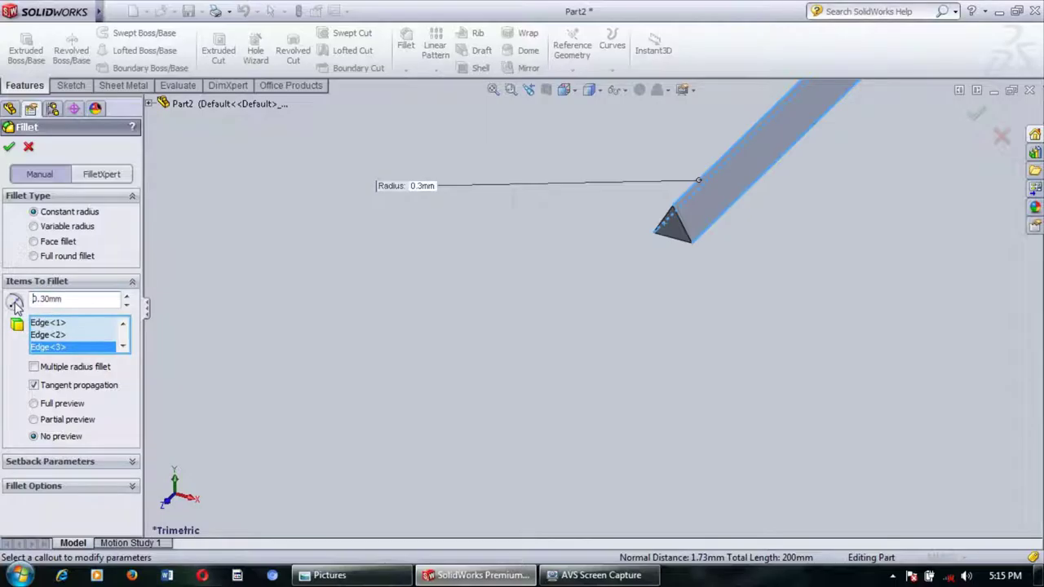
pyautogui.press('Return')
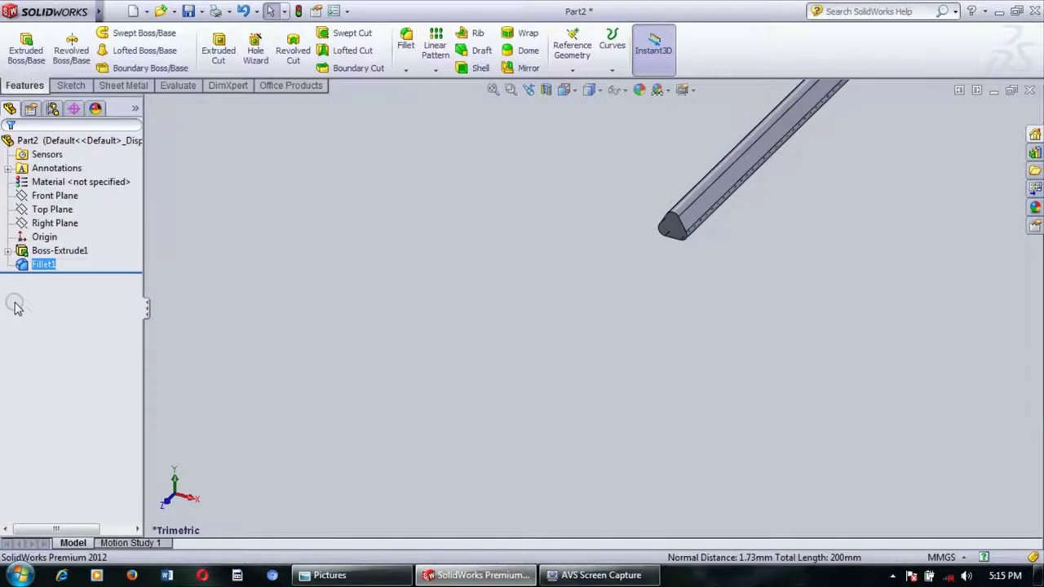
pyautogui.click(448, 272)
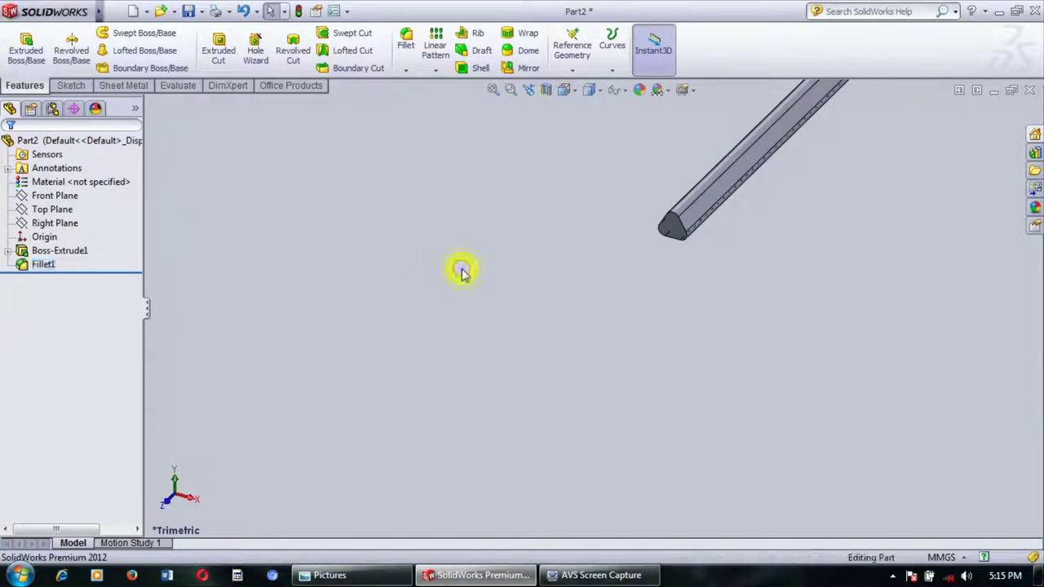
# Step: Sketch on the bar's front end face, converting the face outline into sketch entities, and finish the sketch
pyautogui.click(675, 228)
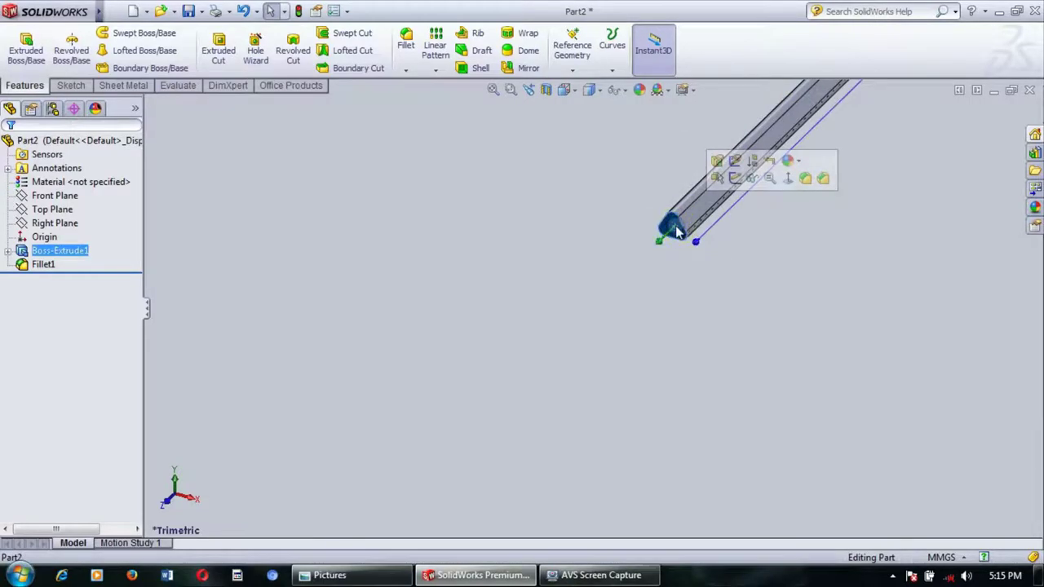
pyautogui.click(728, 180)
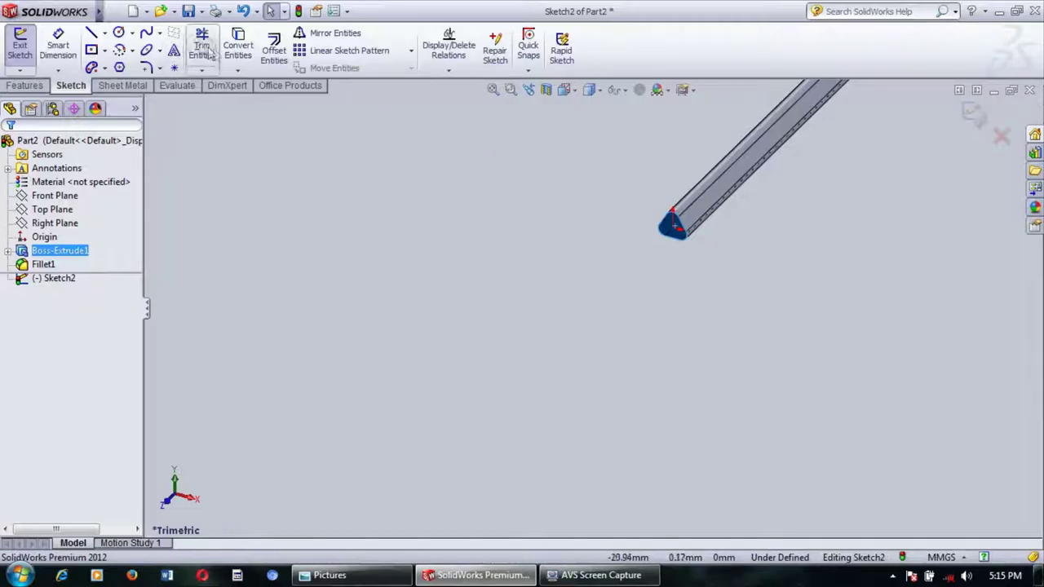
pyautogui.click(242, 52)
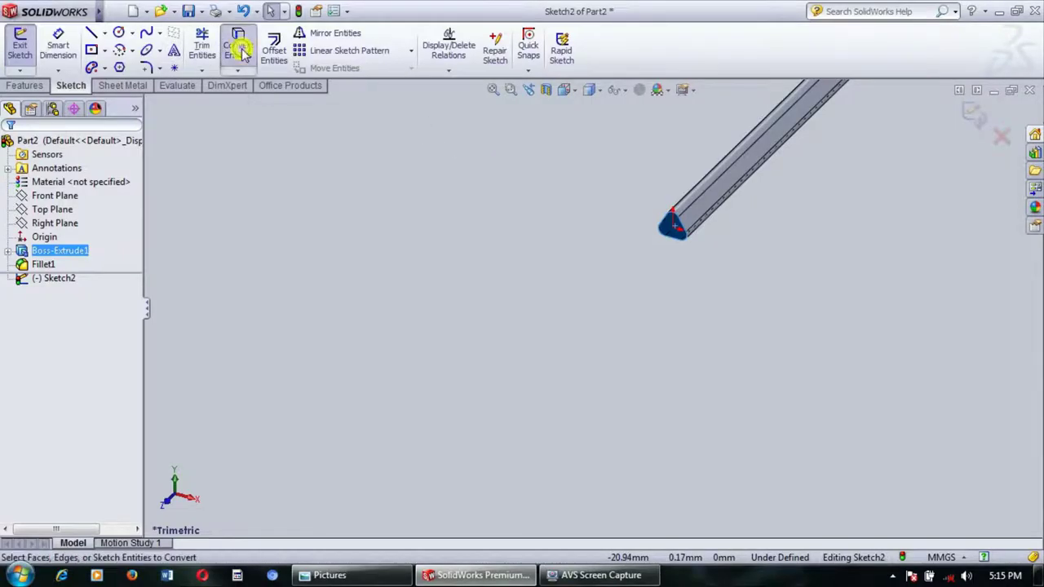
pyautogui.click(975, 114)
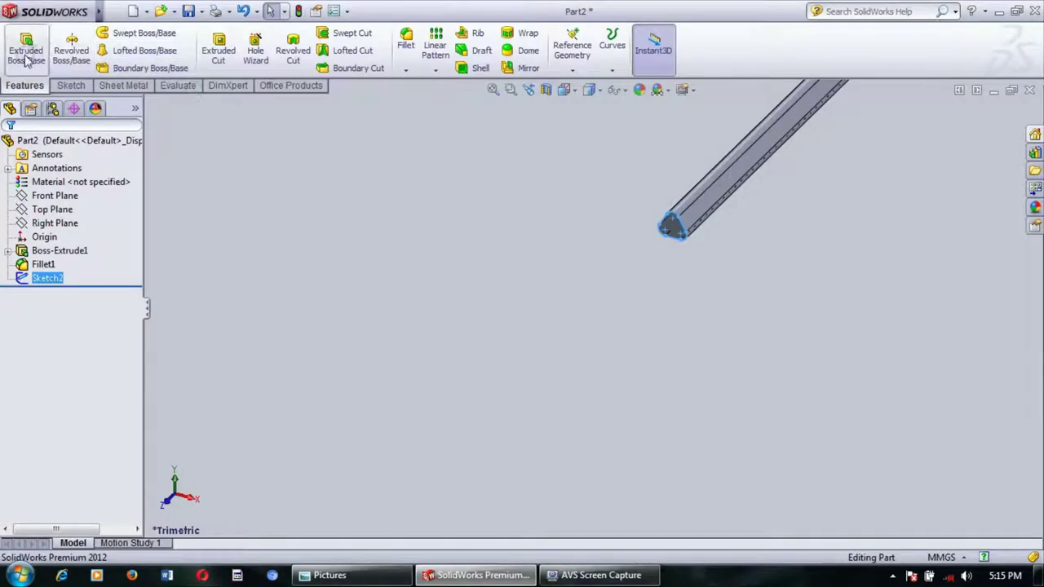
# Step: Set up a blind boss extrusion of the converted end outline with a depth of 3 mm
pyautogui.click(27, 52)
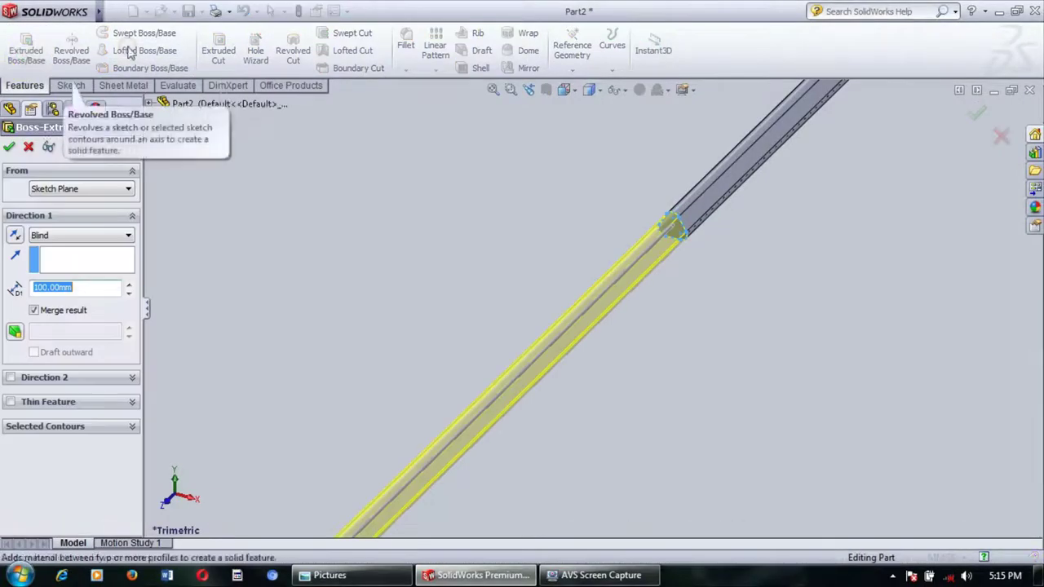
pyautogui.click(127, 294)
pyautogui.click(128, 295)
pyautogui.click(128, 295)
pyautogui.click(128, 295)
pyautogui.click(128, 295)
pyautogui.click(128, 295)
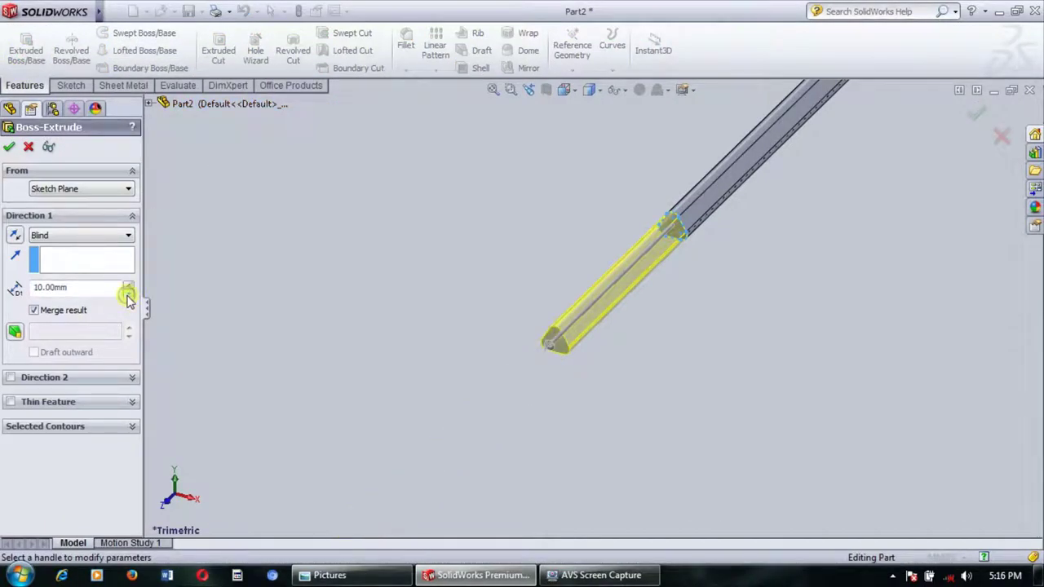
pyautogui.moveTo(90, 287); pyautogui.dragTo(13, 291)
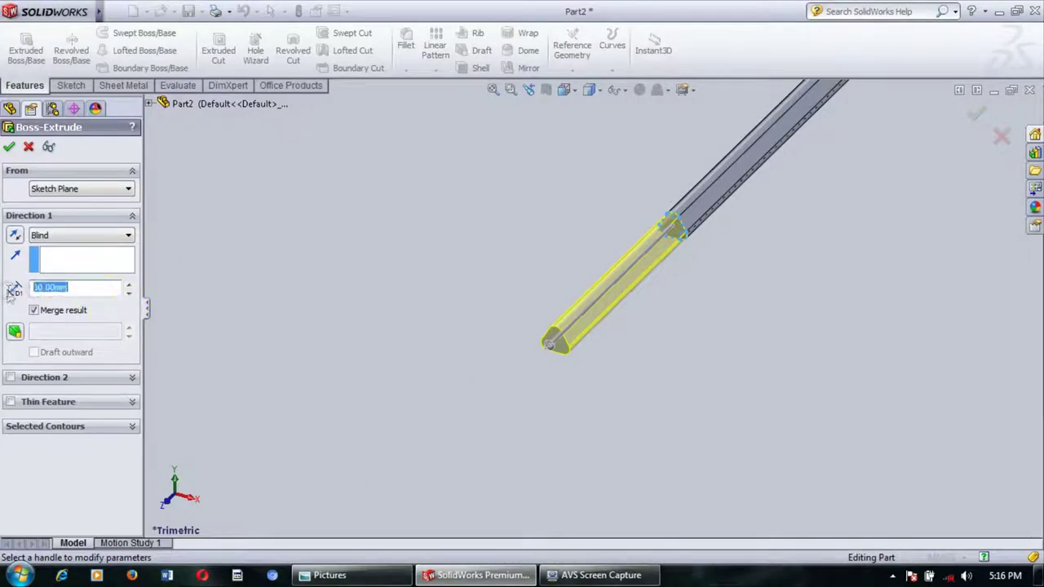
pyautogui.write('4')
pyautogui.press('Return')
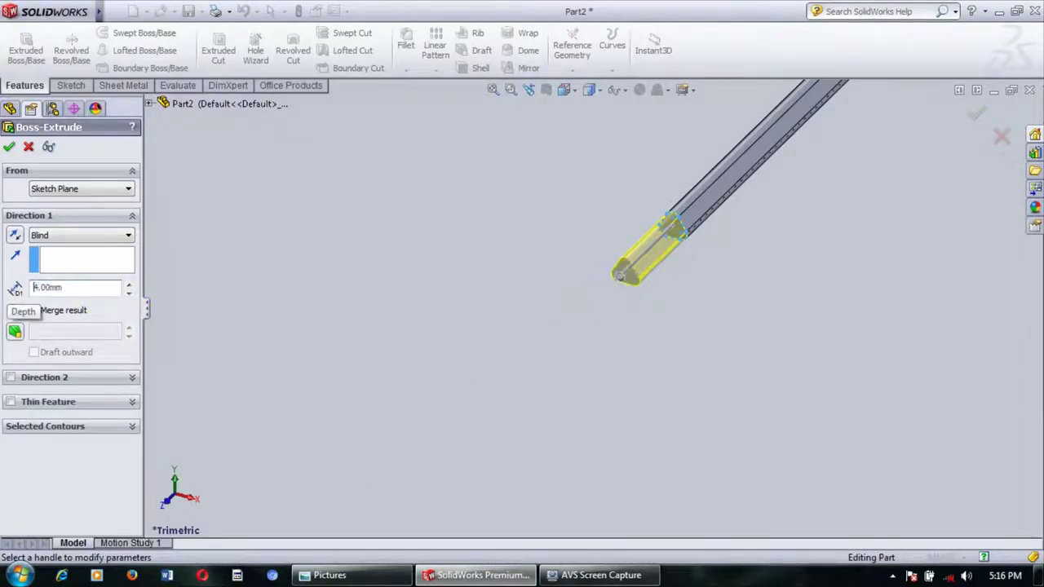
pyautogui.moveTo(90, 288); pyautogui.dragTo(16, 288)
pyautogui.write('3')
pyautogui.press('Return')
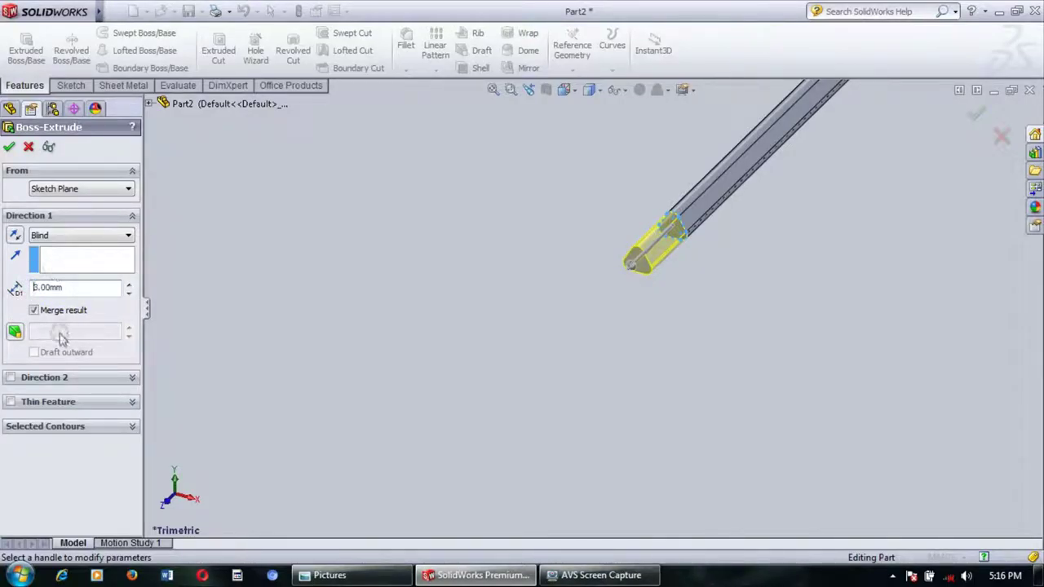
# Step: Add an inward draft of 7 degrees to the end extrusion and create the tapered tip
pyautogui.click(16, 332)
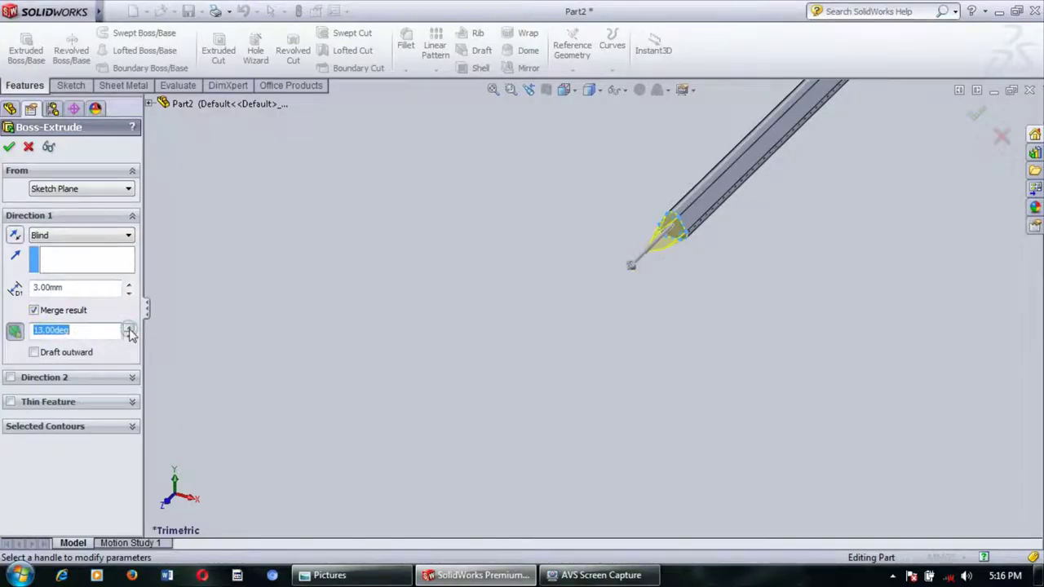
pyautogui.click(129, 327)
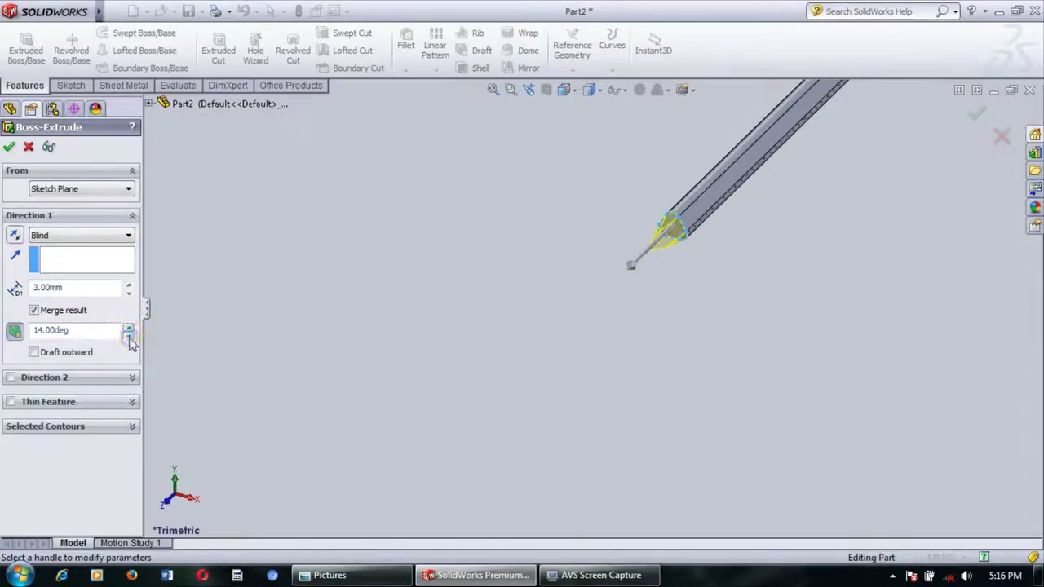
pyautogui.click(129, 336)
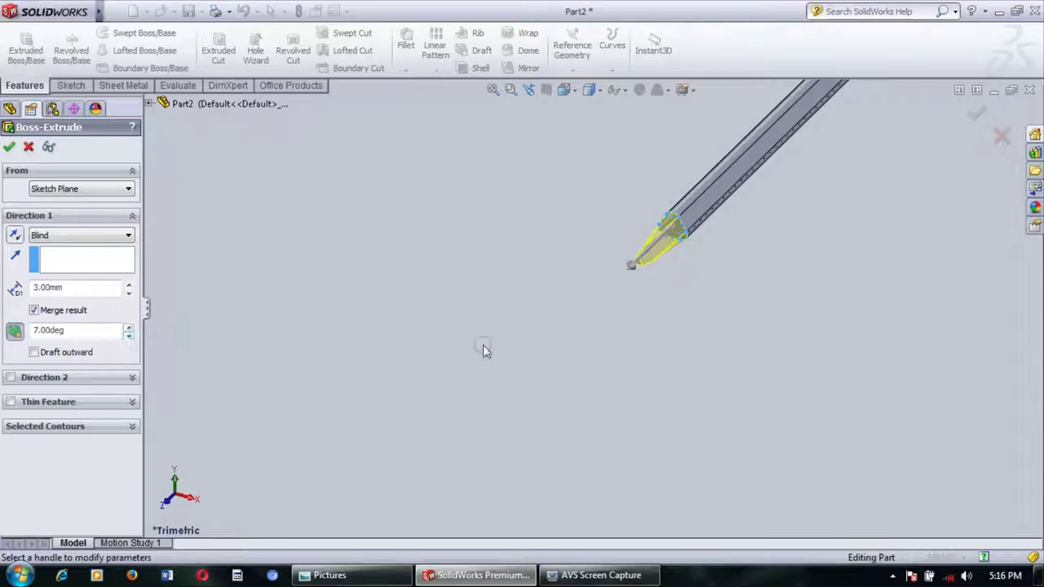
pyautogui.click(975, 121)
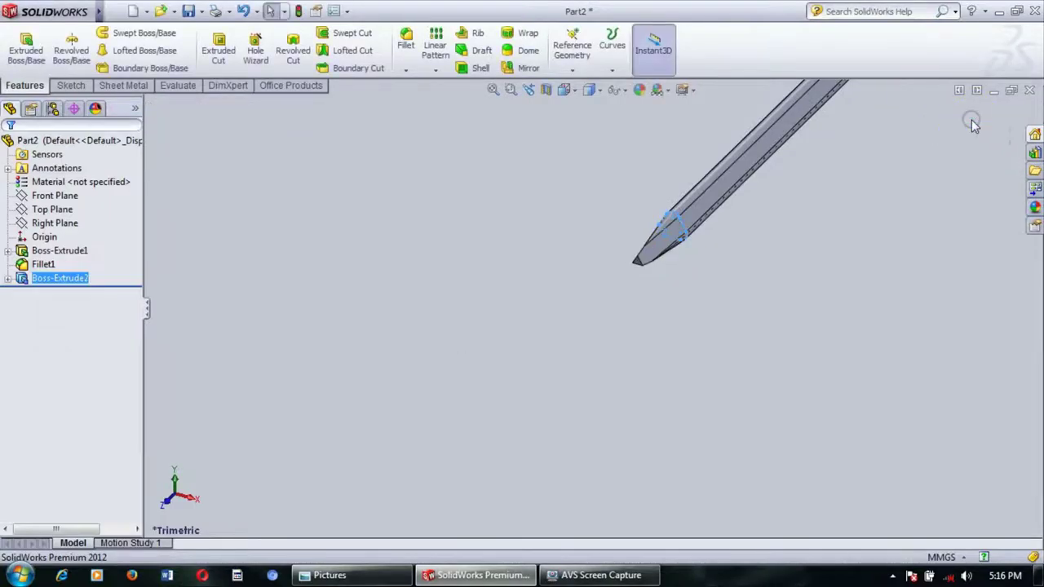
# Step: Sketch on the small triangular end face of the tapered tip, converting the face outline into sketch entities, and finish the sketch
pyautogui.click(718, 320)
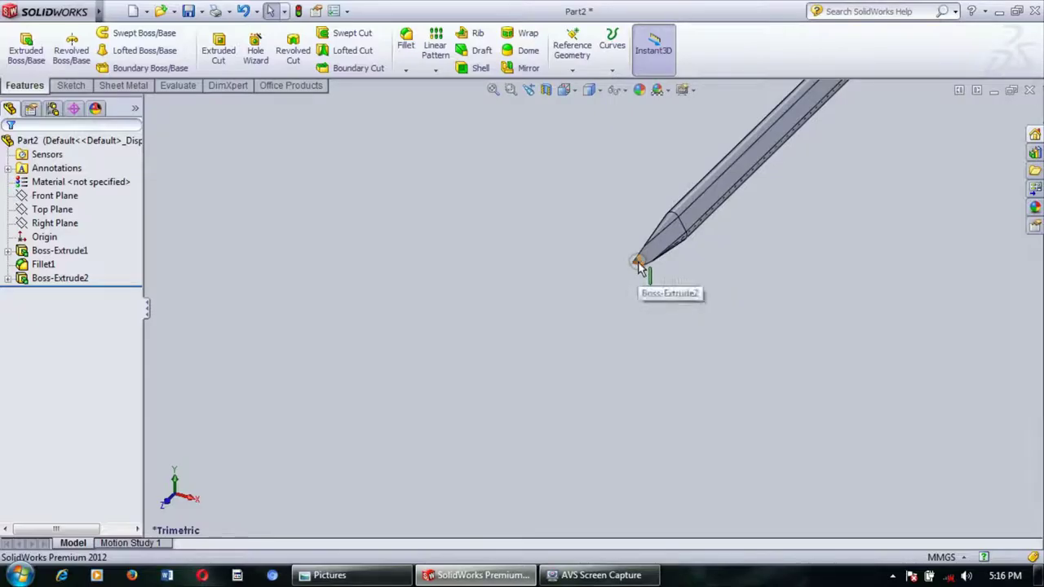
pyautogui.scroll(-4, 635, 265)
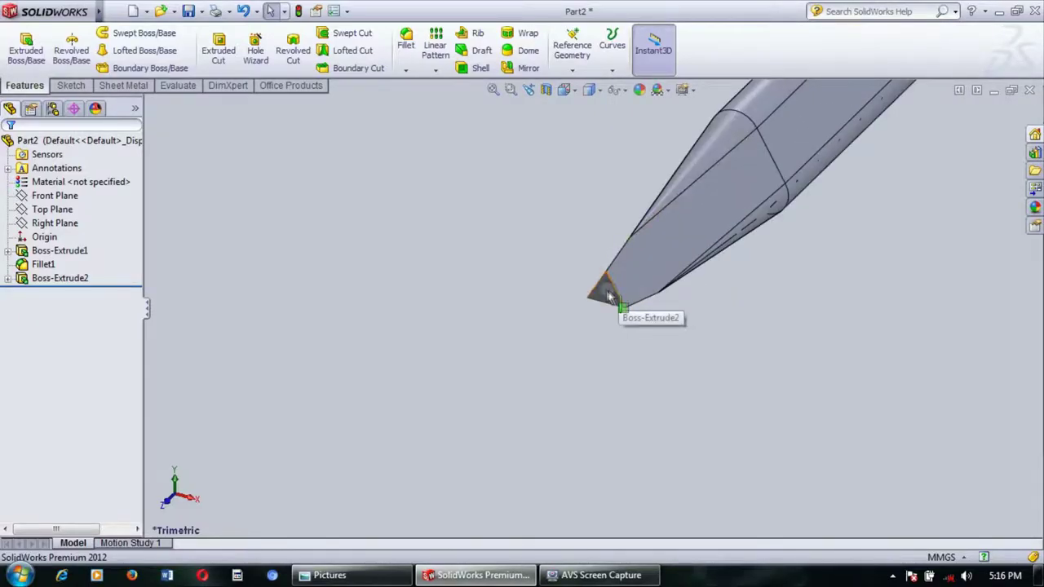
pyautogui.click(610, 296)
pyautogui.click(667, 243)
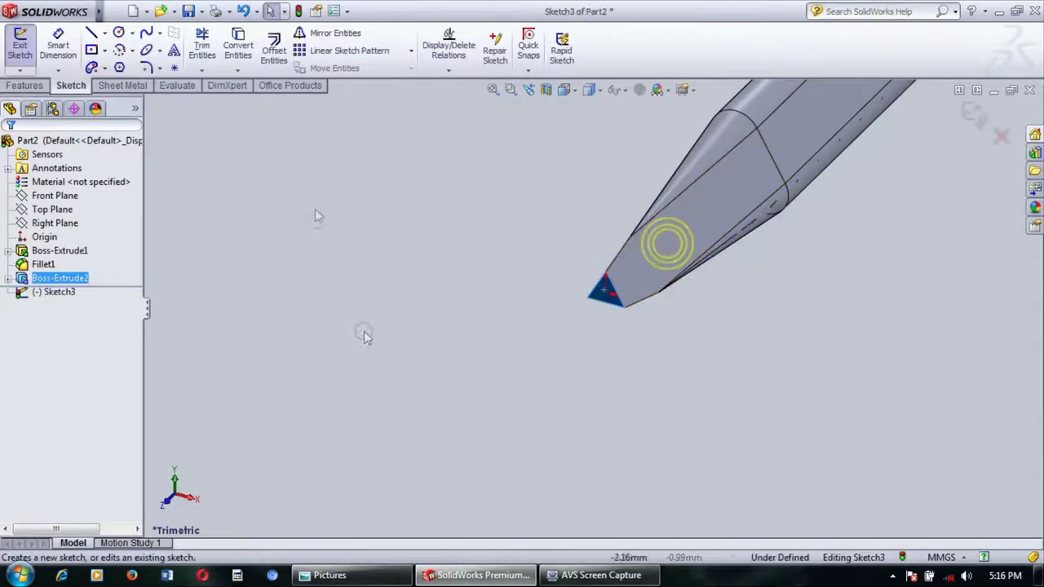
pyautogui.click(238, 45)
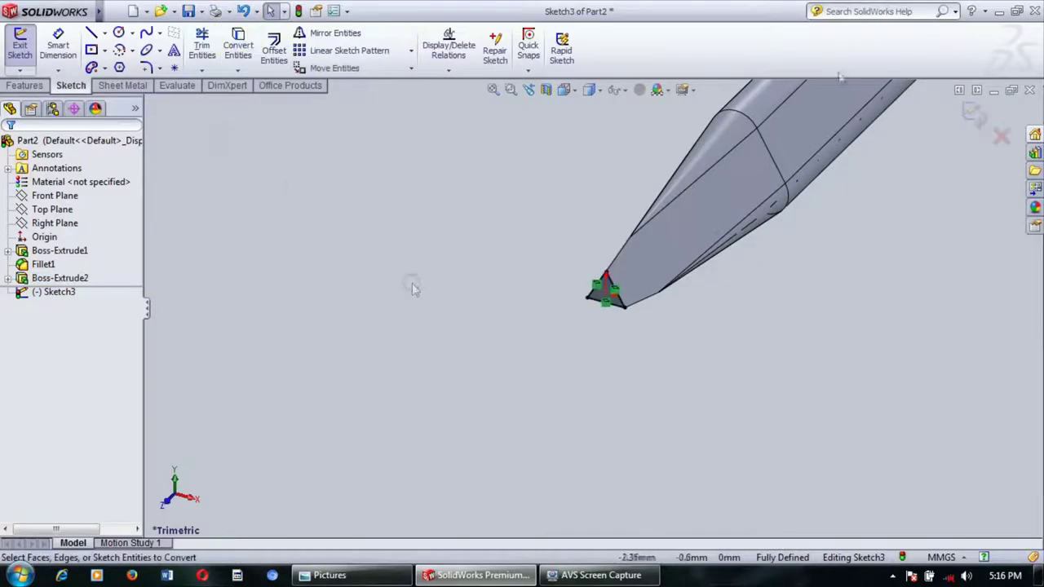
pyautogui.click(974, 116)
# Step: Extrude the converted triangle outline as a blind boss 3 mm deep with an inward draft of 3 degrees to form the pointed lead
pyautogui.click(28, 57)
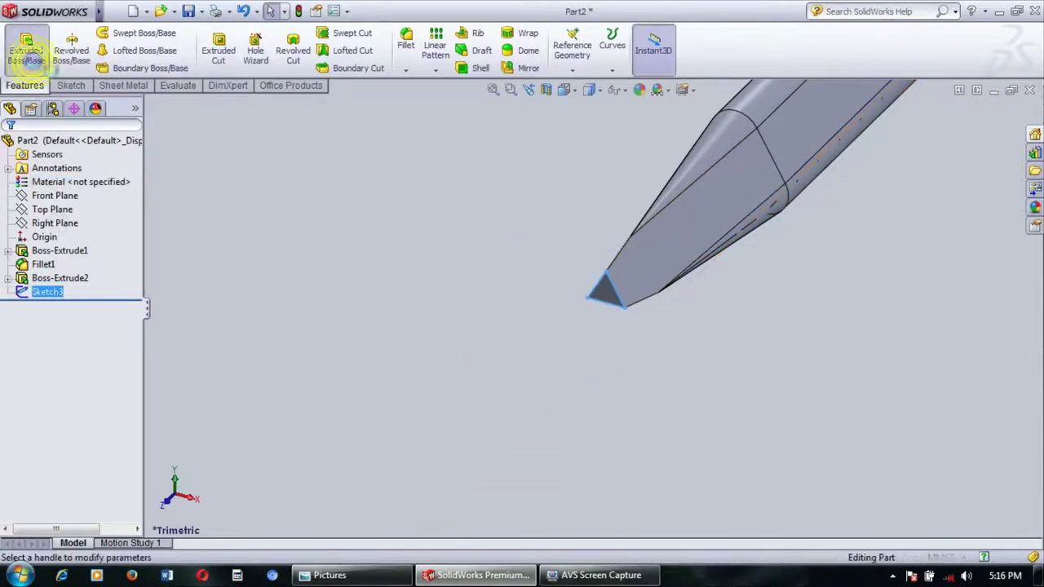
pyautogui.click(14, 330)
pyautogui.click(129, 330)
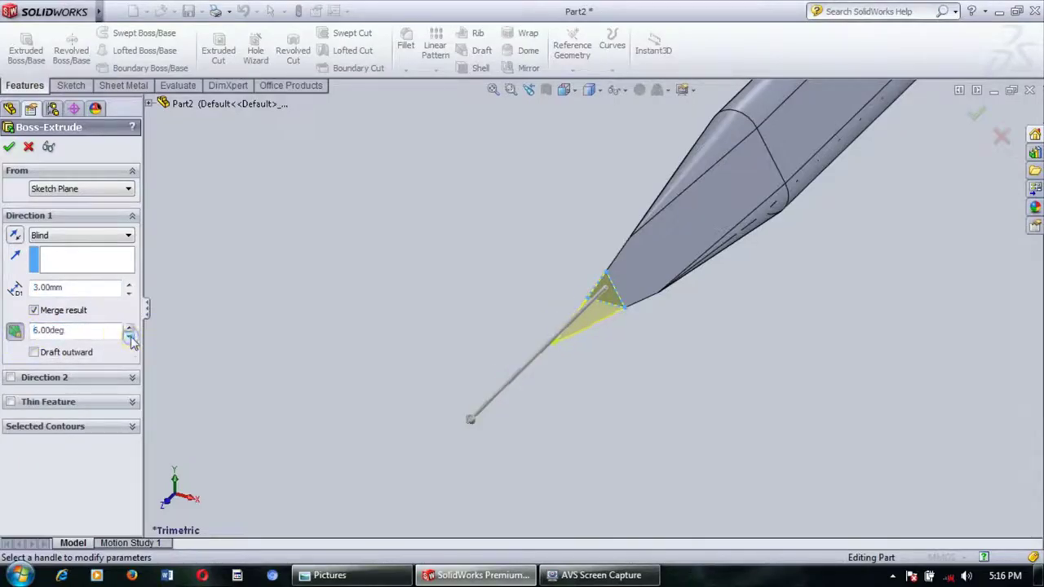
pyautogui.click(129, 329)
pyautogui.click(129, 335)
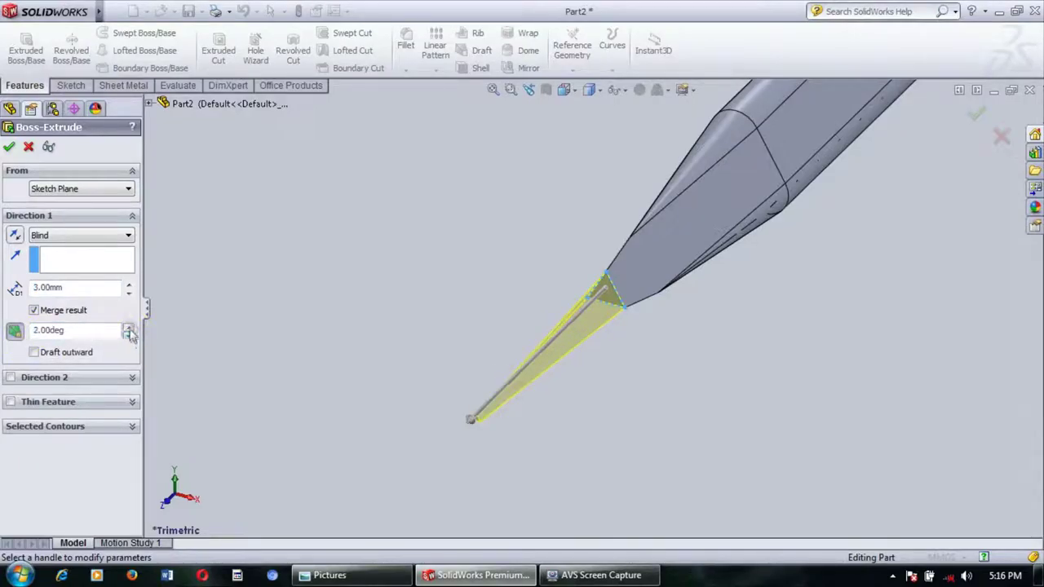
pyautogui.click(128, 326)
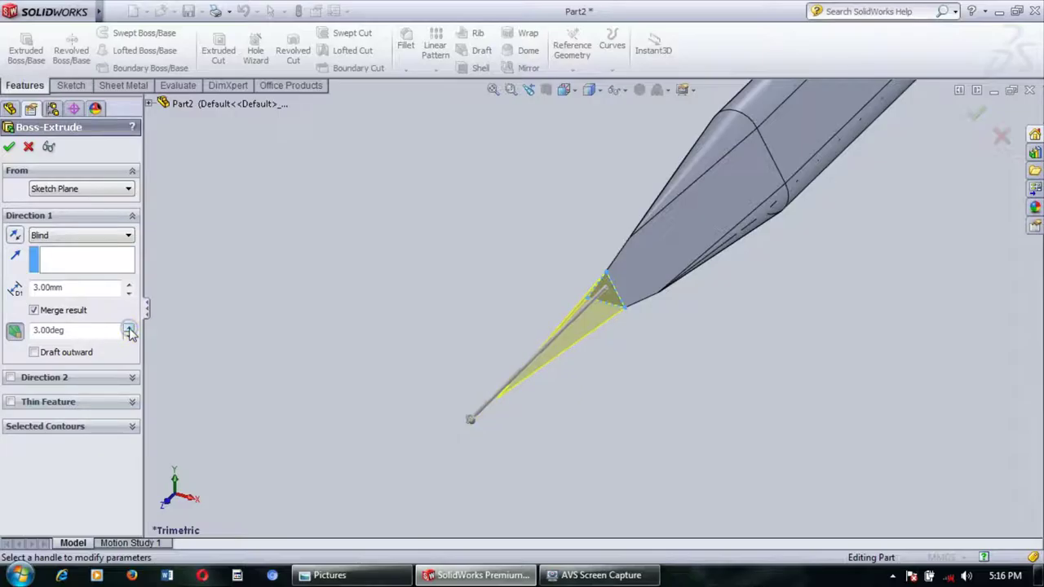
pyautogui.click(978, 119)
pyautogui.click(890, 295)
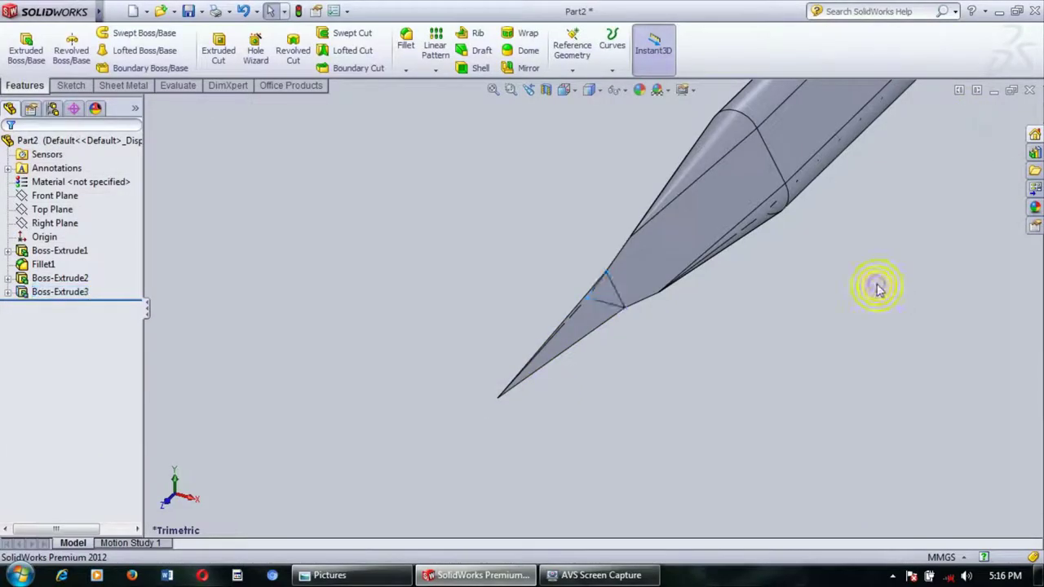
pyautogui.moveTo(832, 292); pyautogui.dragTo(834, 292, button='middle')
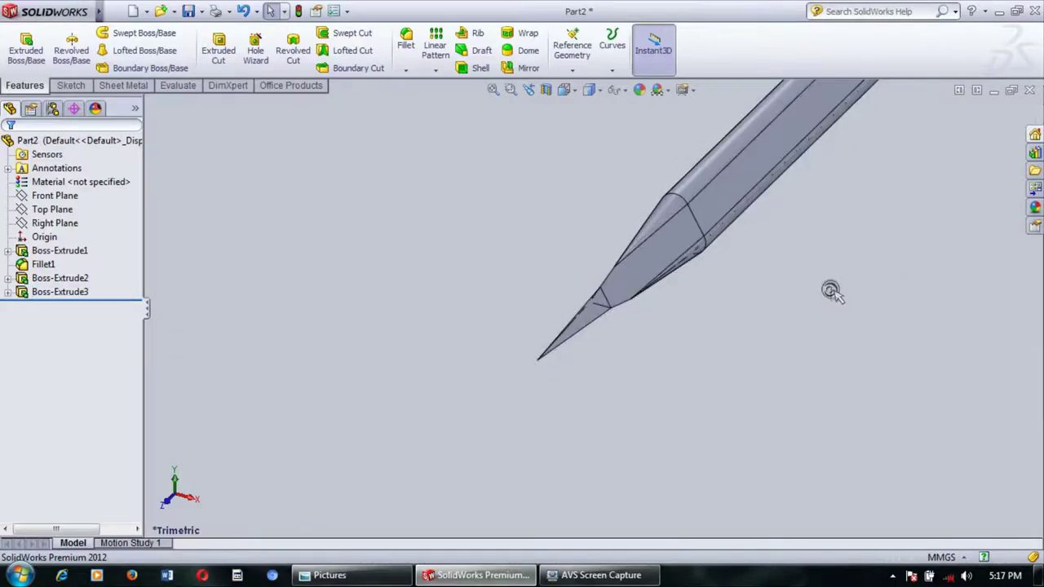
# Step: Apply a black color appearance to the pointed lead extrusion feature at the very tip
pyautogui.click(78, 294)
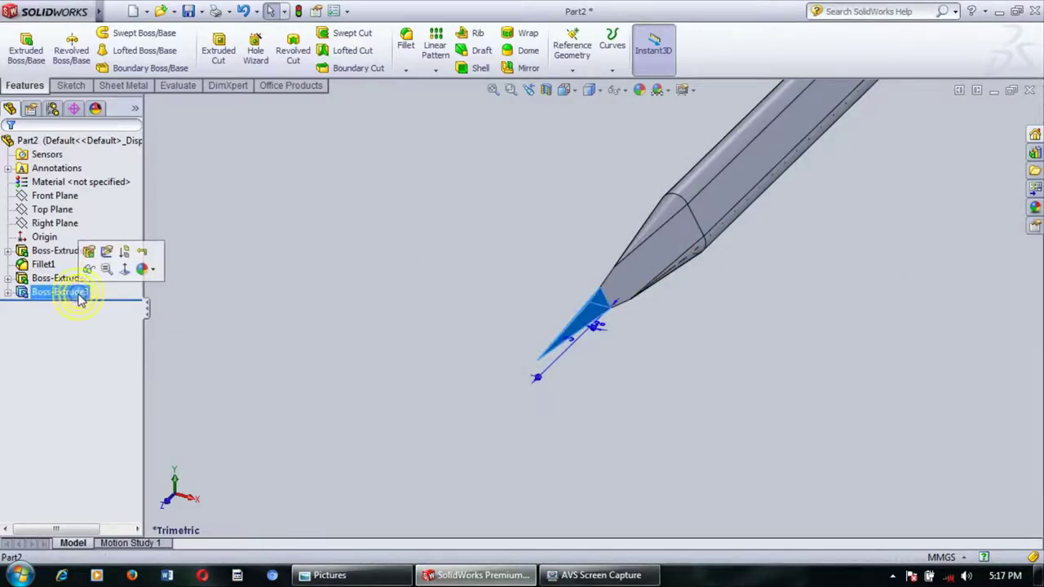
pyautogui.rightClick(78, 294)
pyautogui.click(144, 269)
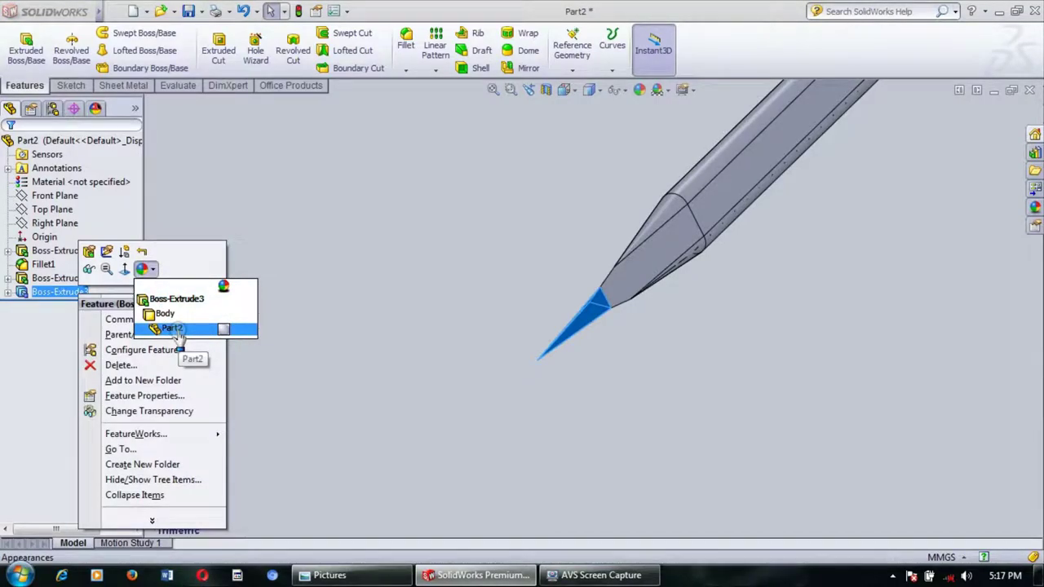
pyautogui.click(168, 300)
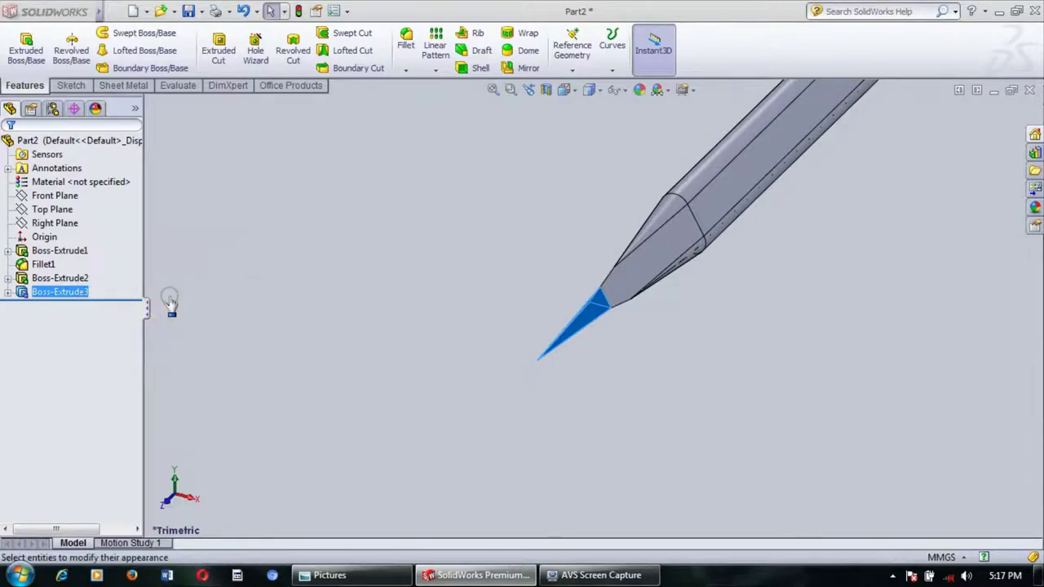
pyautogui.click(105, 473)
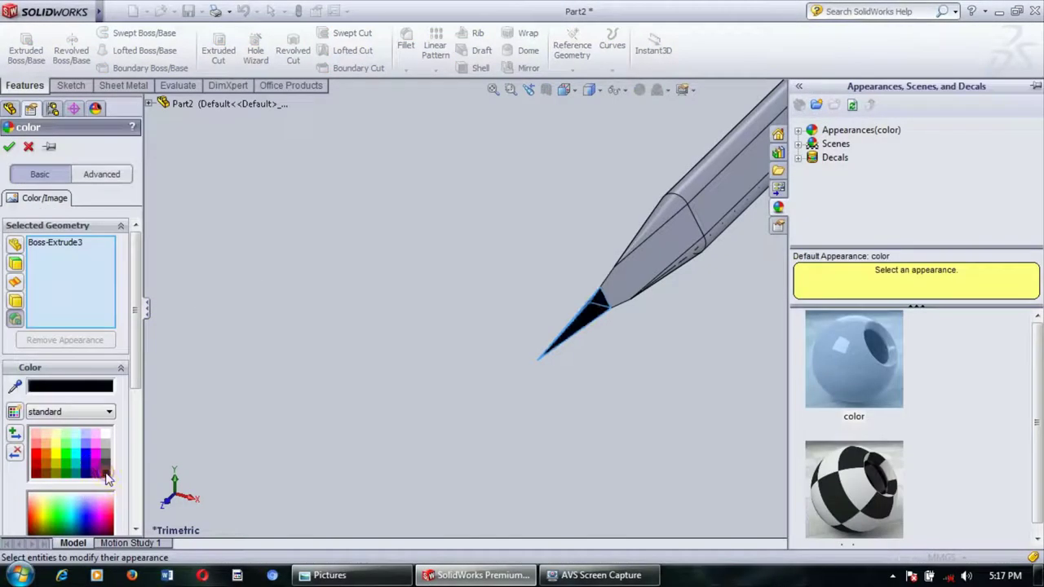
pyautogui.click(9, 147)
# Step: Apply a light orange, wood-like color to the tapered extrusion feature between the bar and the black lead
pyautogui.click(664, 243)
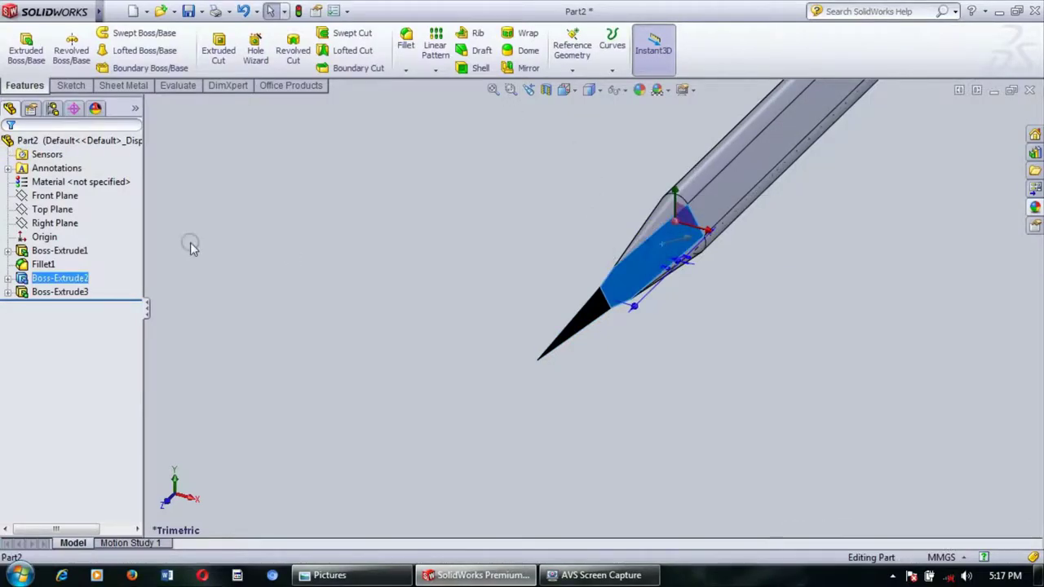
pyautogui.rightClick(72, 279)
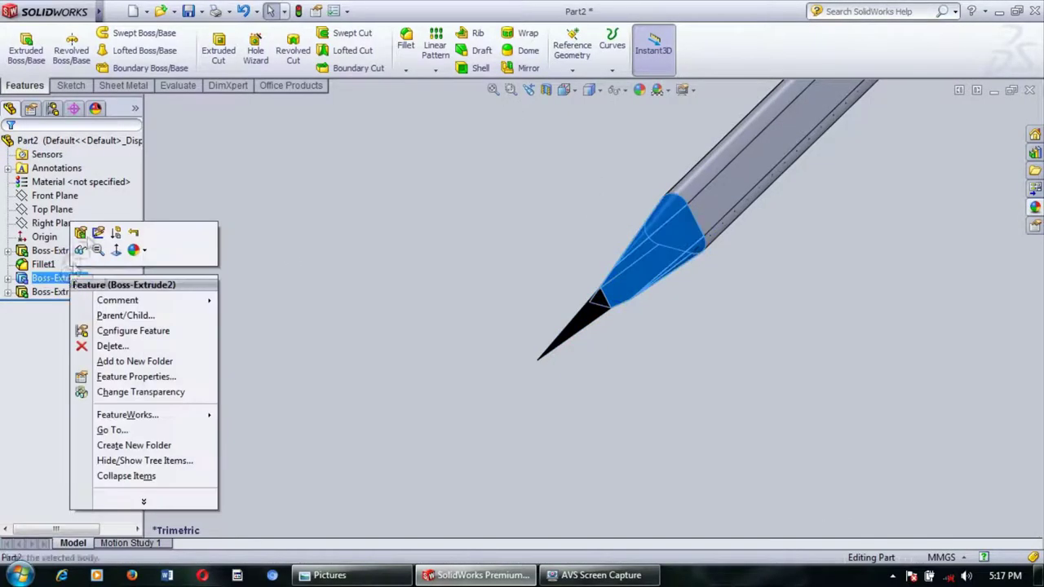
pyautogui.click(137, 250)
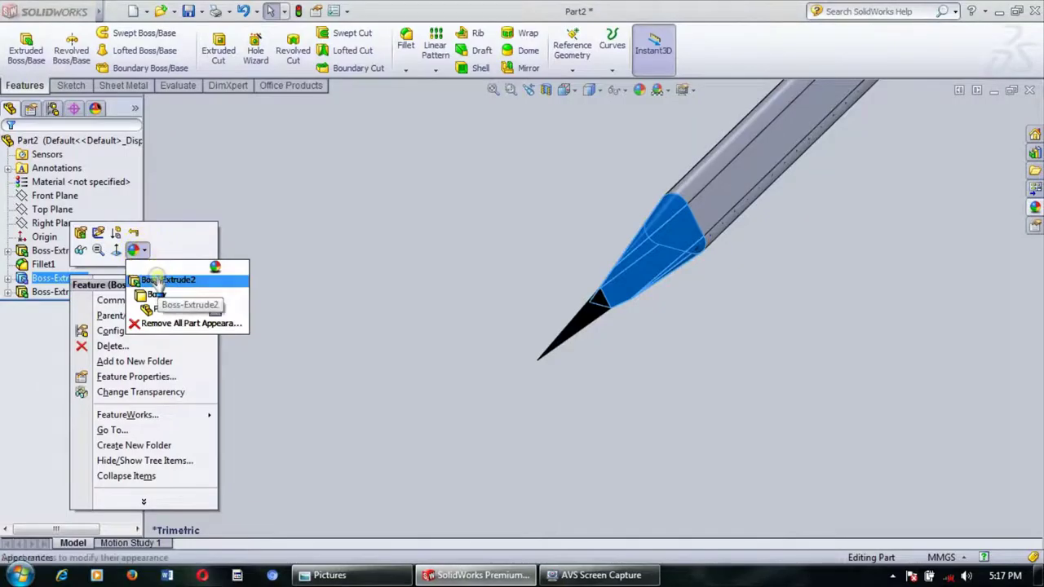
pyautogui.click(156, 280)
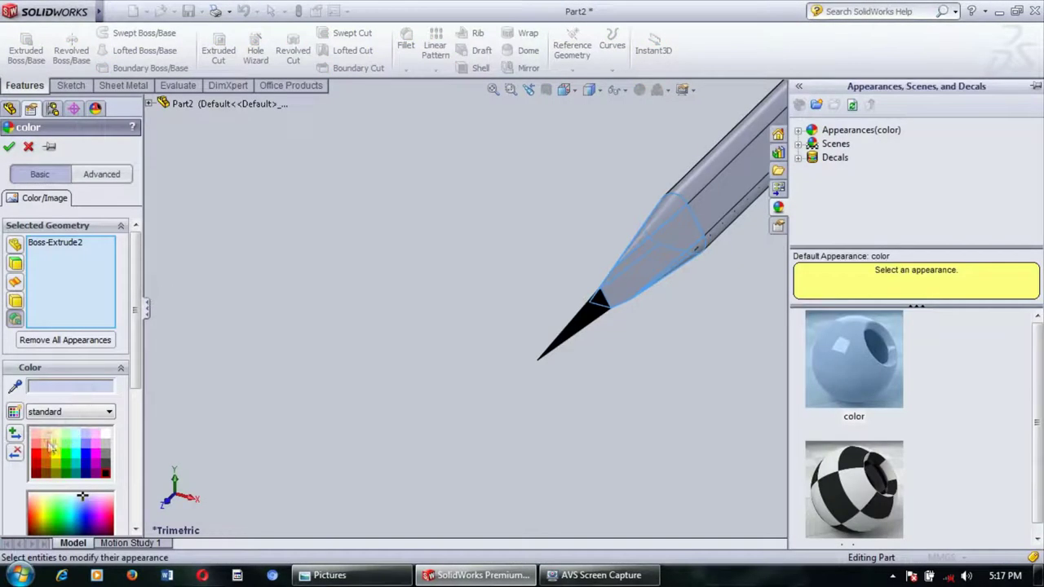
pyautogui.click(47, 442)
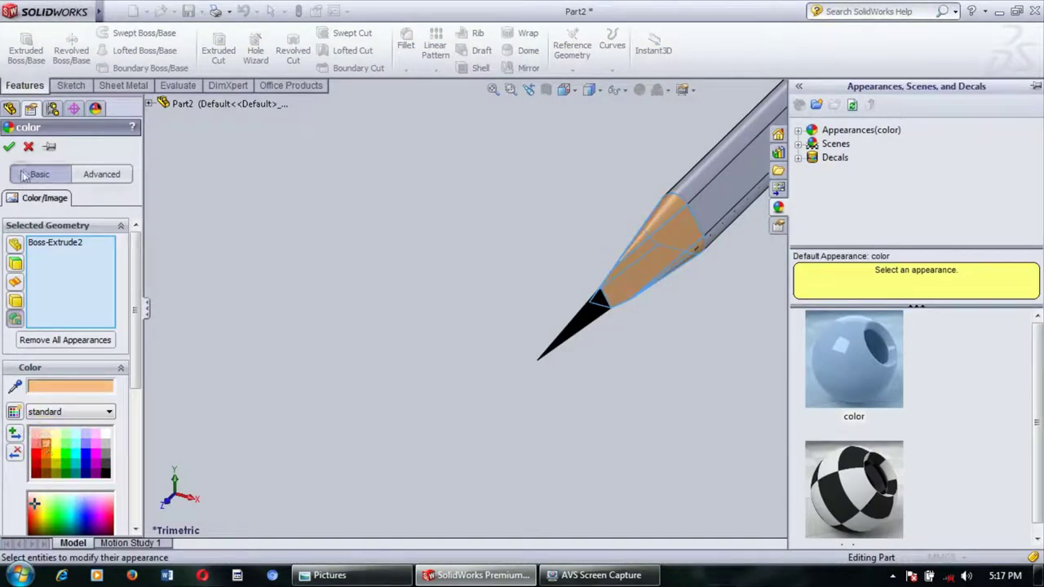
pyautogui.click(9, 147)
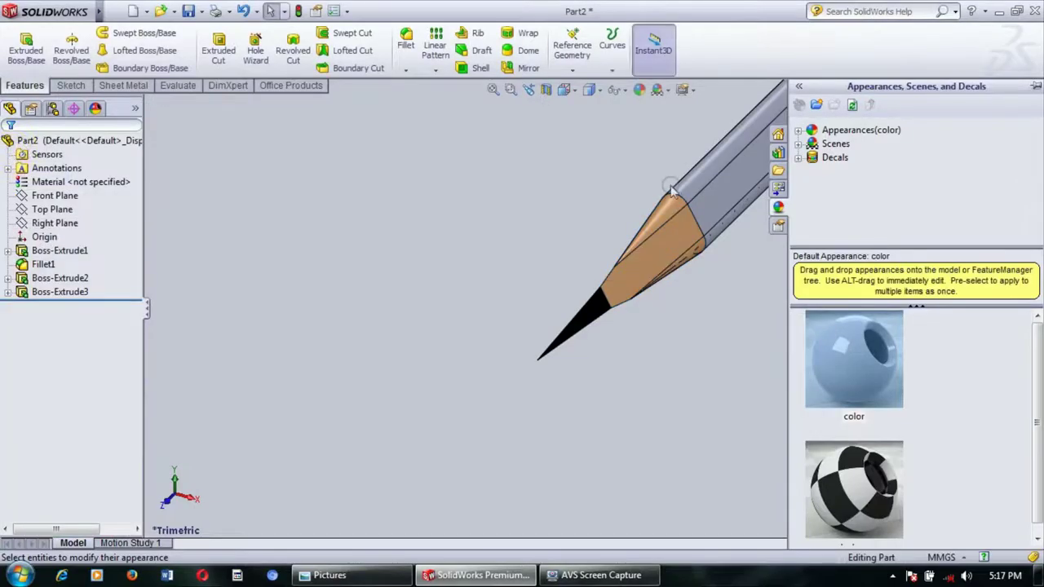
# Step: Apply a bright blue color to the bar's main extrusion feature, Boss-Extrude1
pyautogui.click(61, 251)
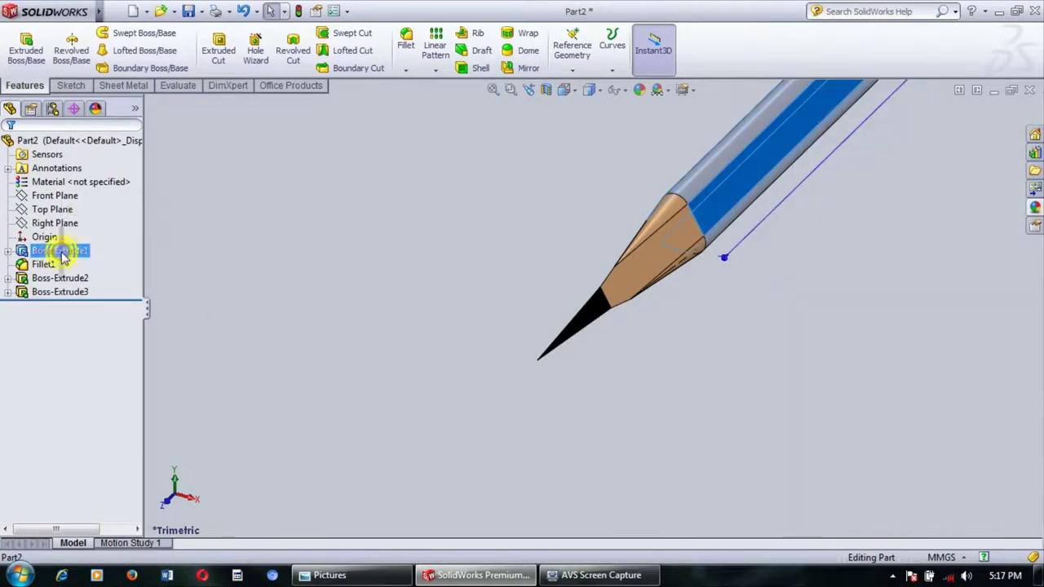
pyautogui.rightClick(61, 253)
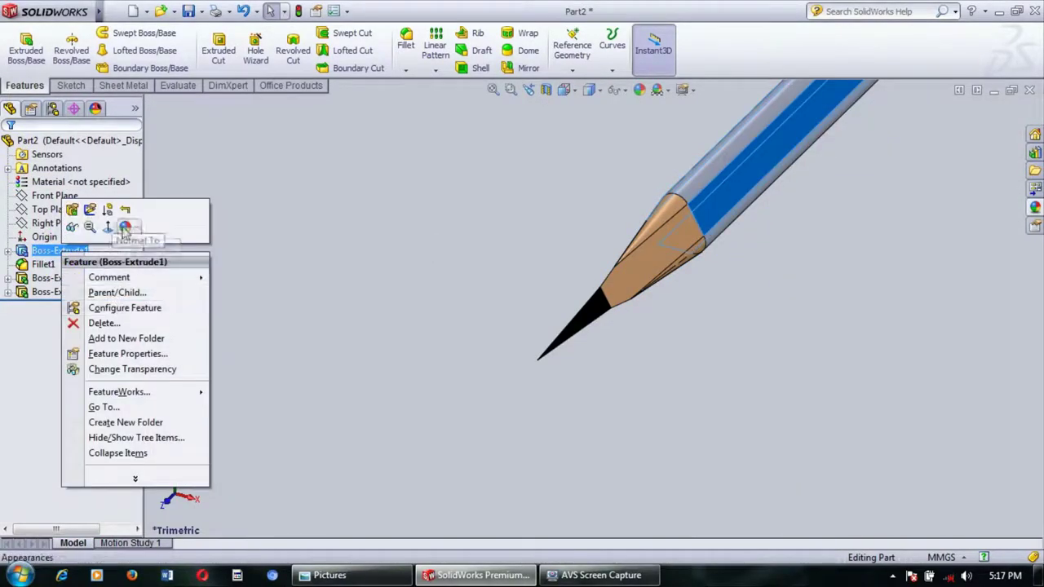
pyautogui.click(124, 228)
pyautogui.click(140, 256)
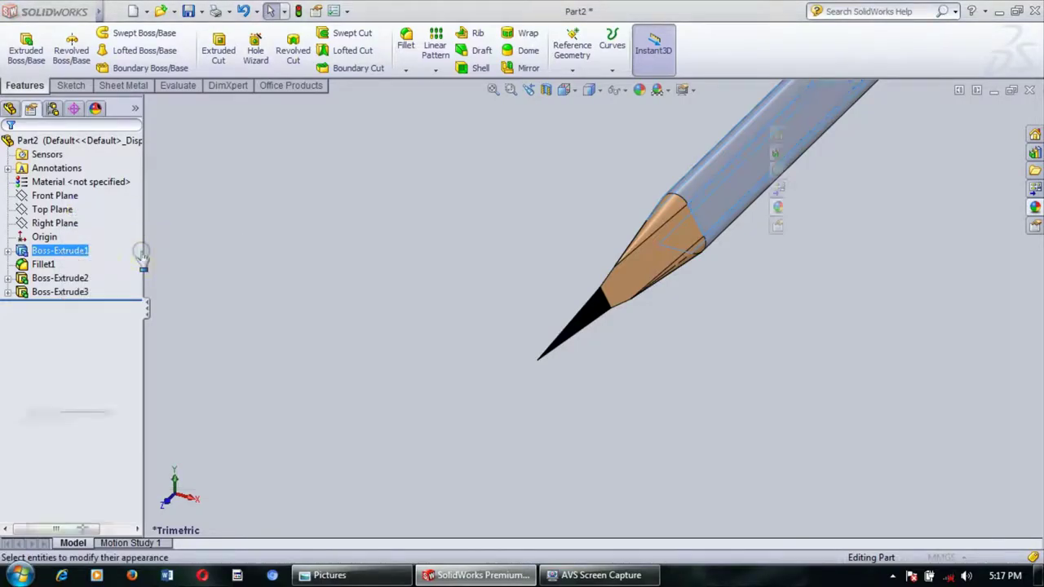
pyautogui.click(85, 465)
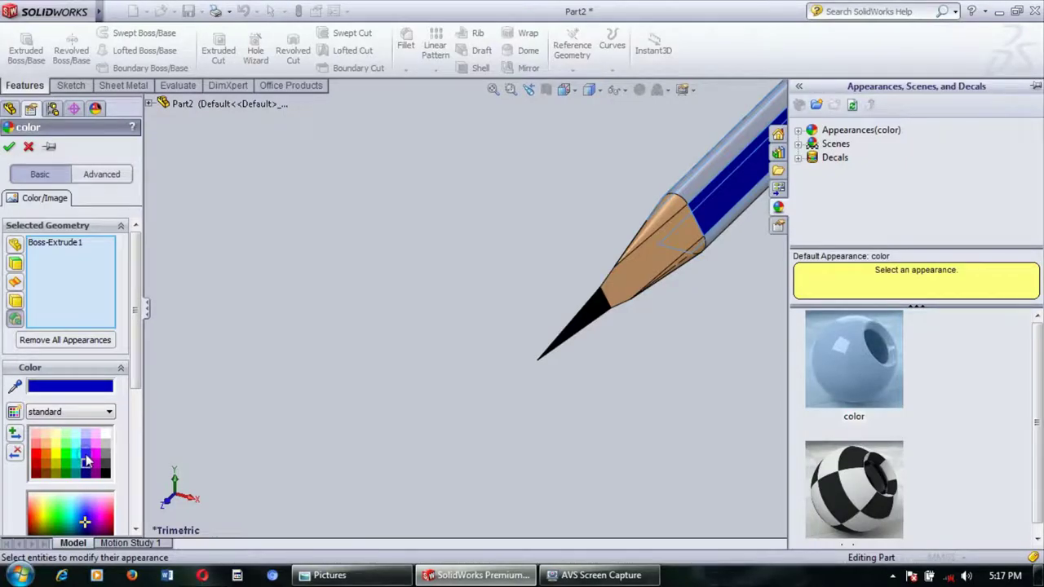
pyautogui.click(86, 454)
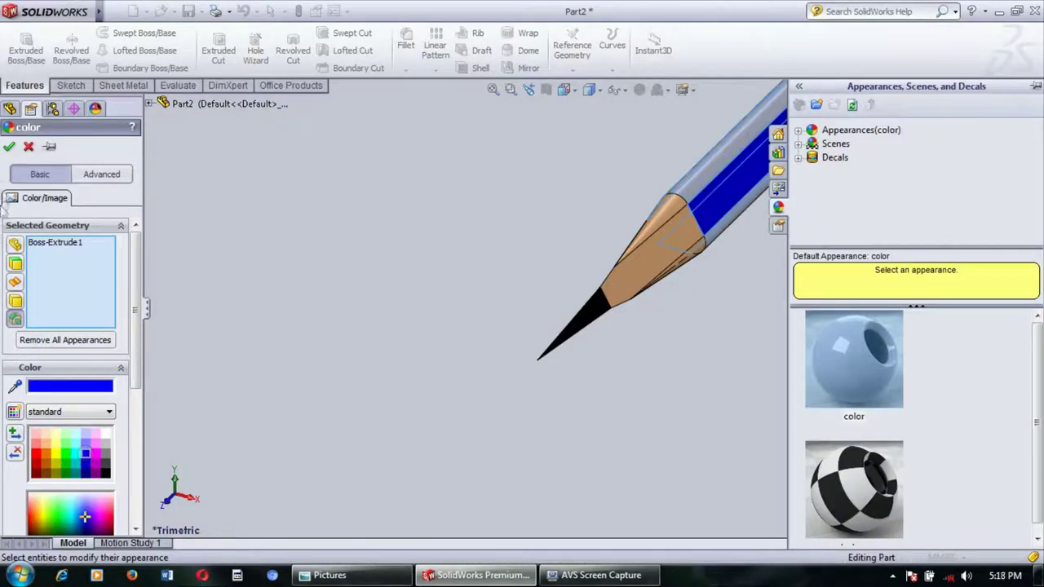
pyautogui.click(11, 147)
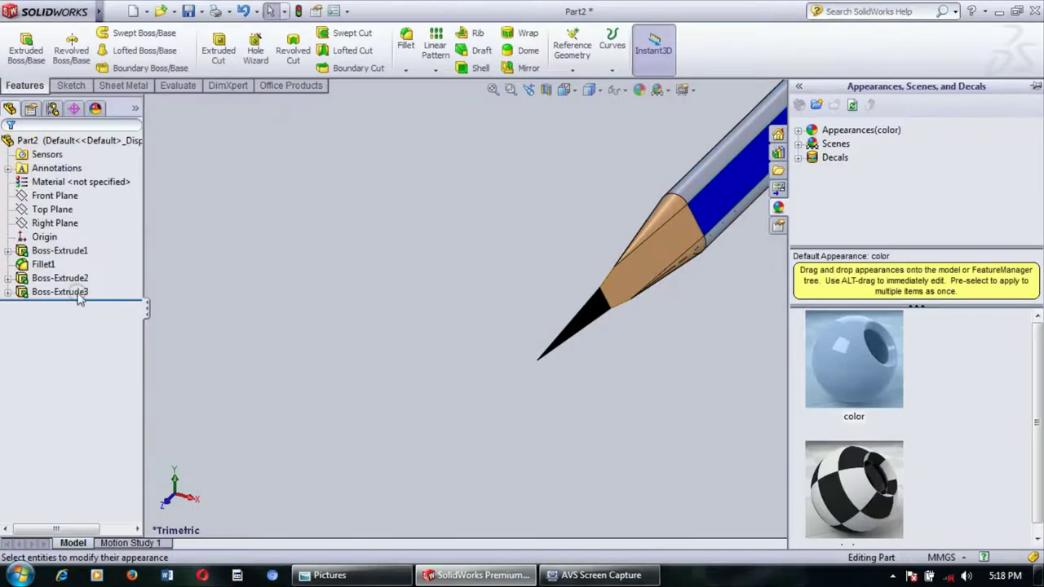
# Step: Apply a white color to the fillet feature along the bar's long edges
pyautogui.click(43, 265)
pyautogui.click(92, 238)
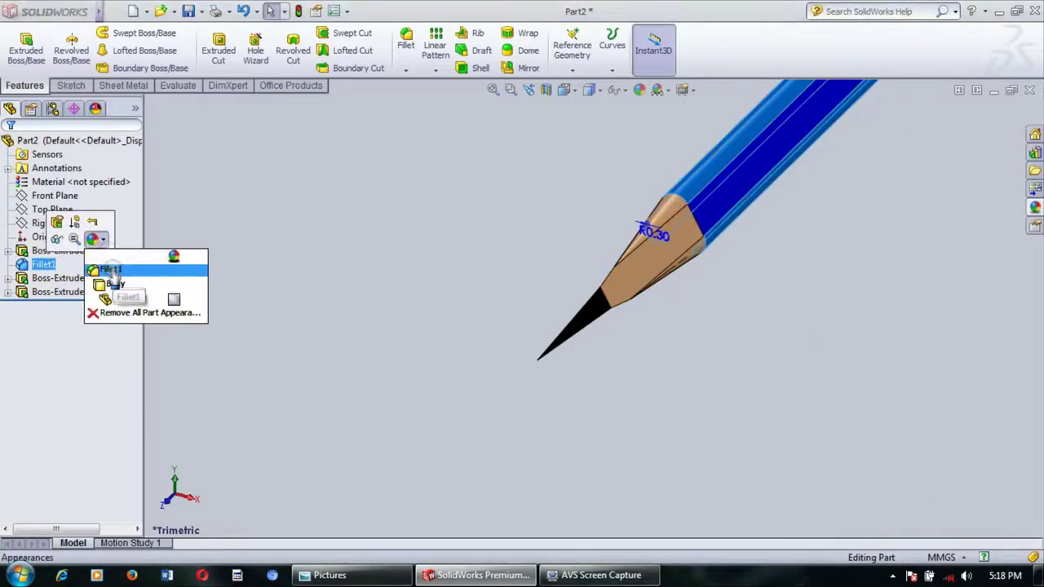
pyautogui.click(106, 269)
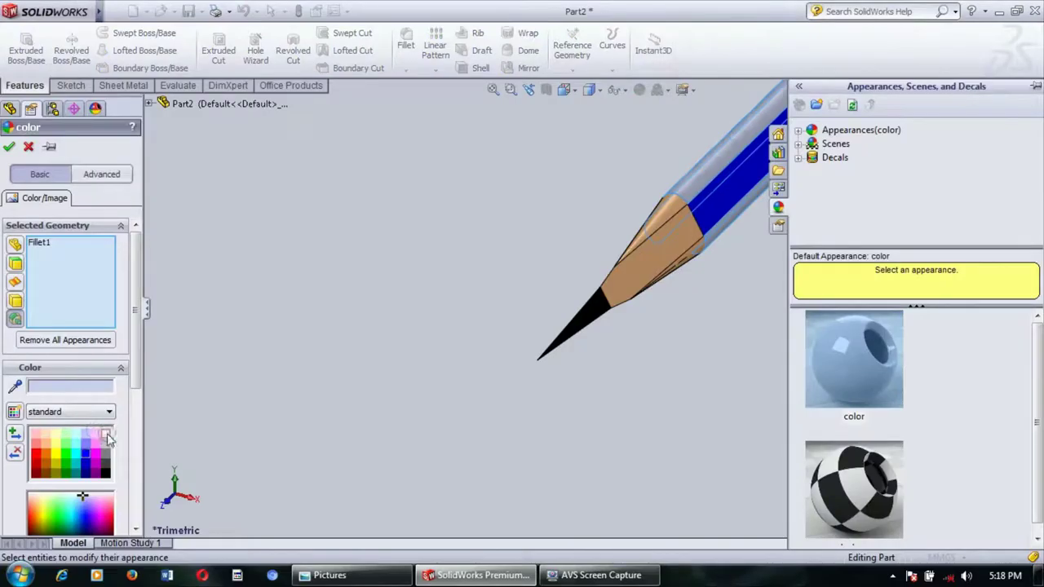
pyautogui.click(10, 147)
# Step: Edit the bar's main extrusion, Boss-Extrude1, and set its blind depth to 70 mm
pyautogui.press('f')
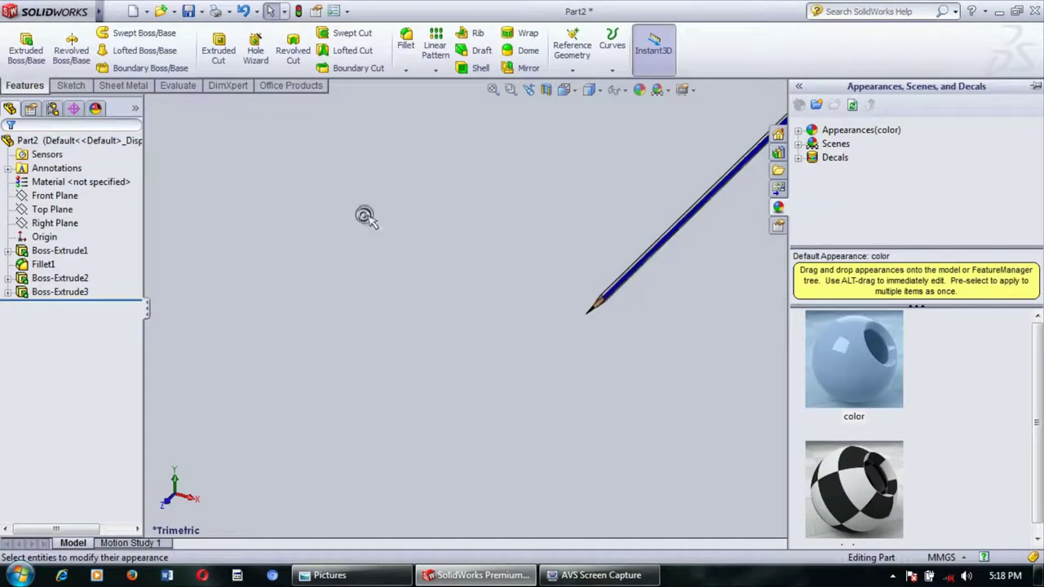
pyautogui.scroll(3, 642, 250)
pyautogui.scroll(2, 616, 350)
pyautogui.scroll(4, 616, 349)
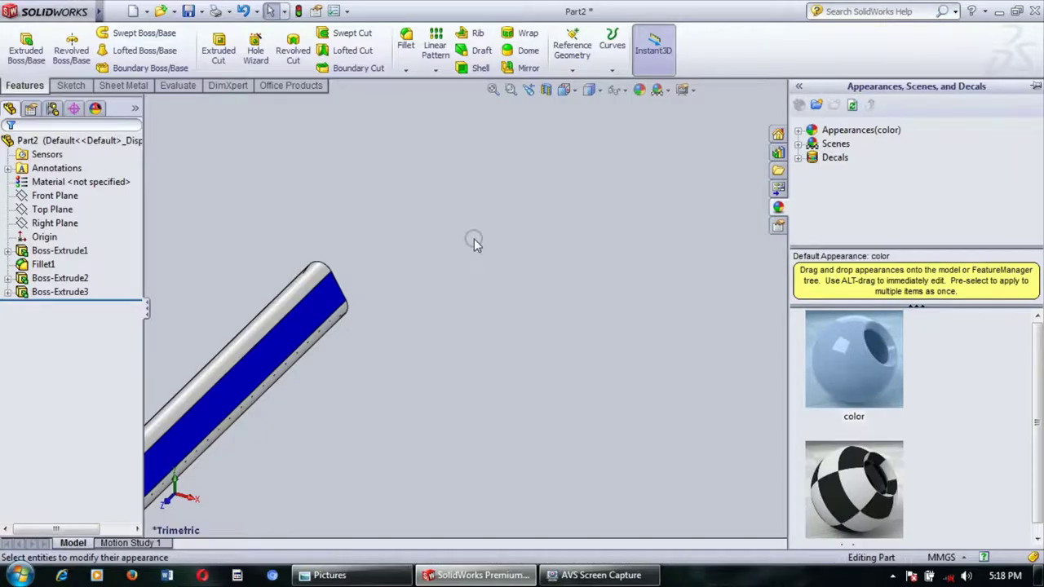
pyautogui.click(408, 309)
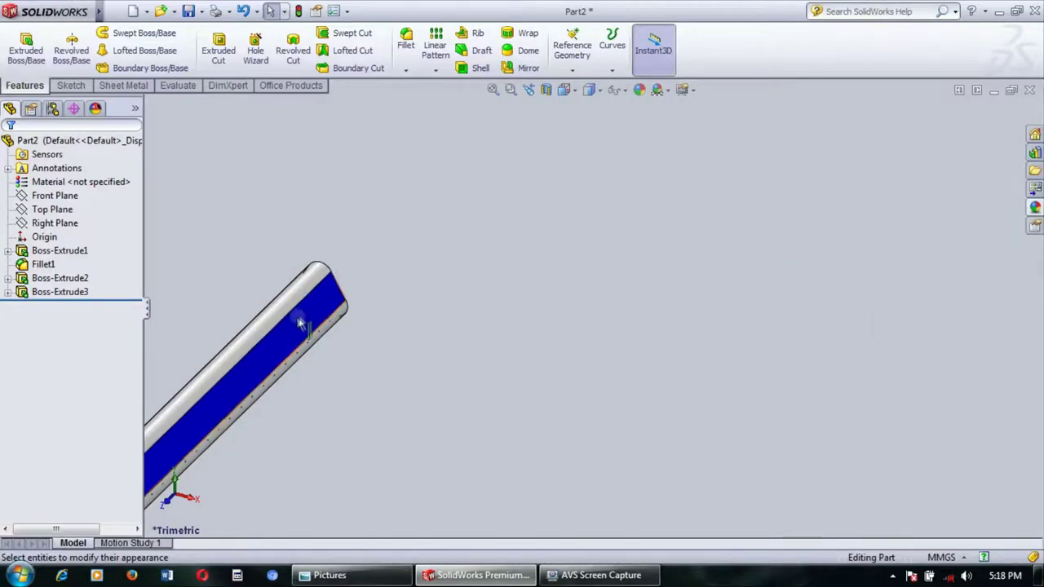
pyautogui.click(60, 250)
pyautogui.rightClick(59, 250)
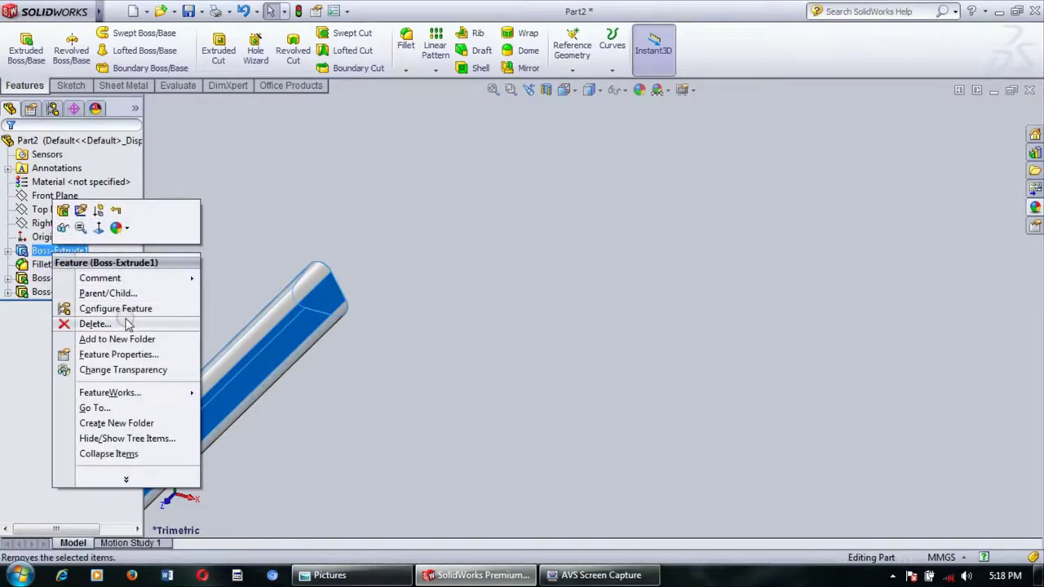
pyautogui.click(63, 210)
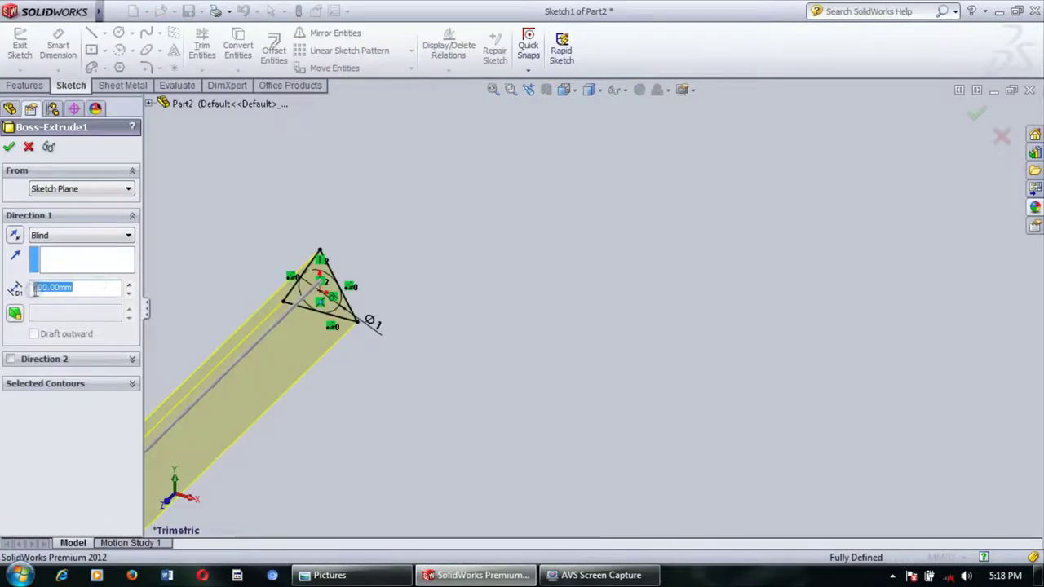
pyautogui.write('7')
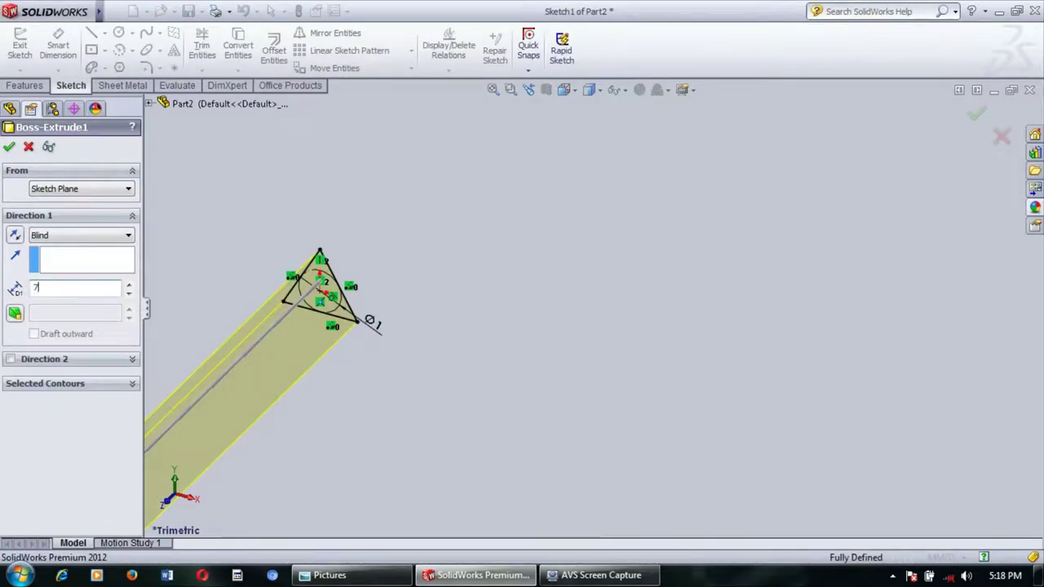
pyautogui.write('0')
pyautogui.press('Return')
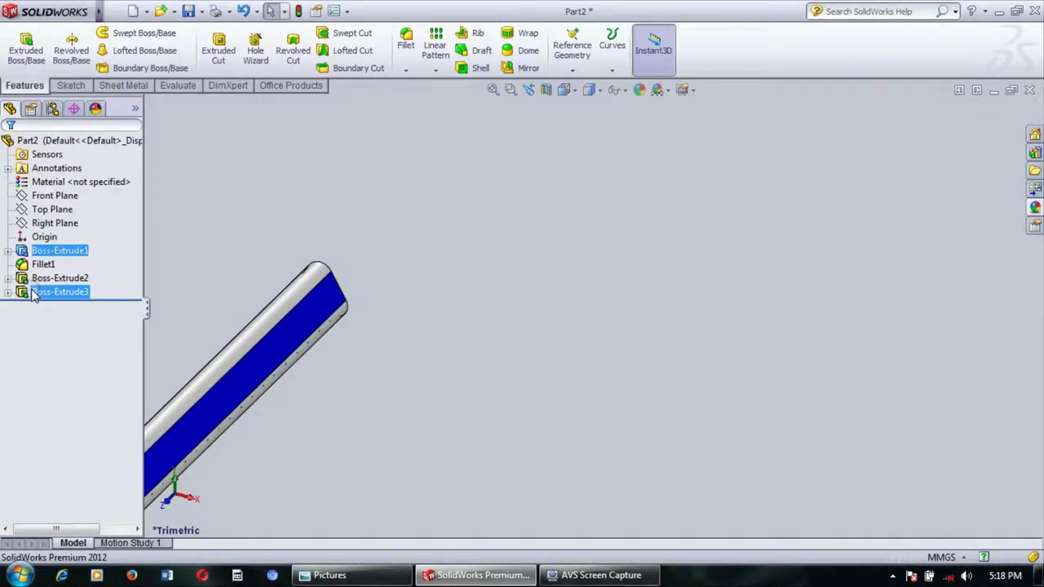
# Step: Examine the whole lengthened pencil from its tip to its flat end
pyautogui.click(517, 426)
pyautogui.scroll(-3, 517, 426)
pyautogui.scroll(5, 517, 430)
pyautogui.scroll(5, 516, 426)
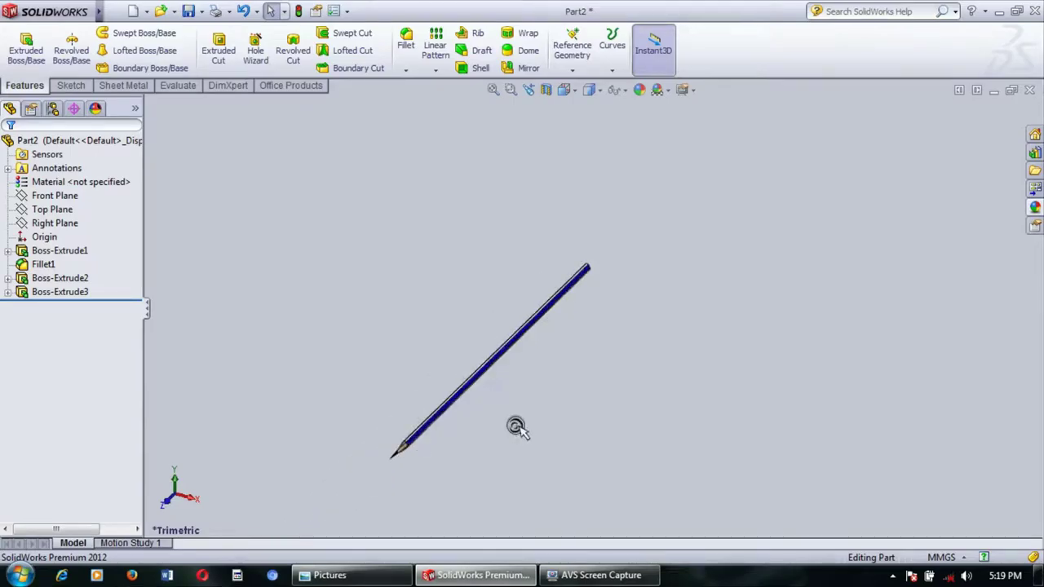
pyautogui.scroll(-2, 515, 427)
pyautogui.scroll(-1, 518, 426)
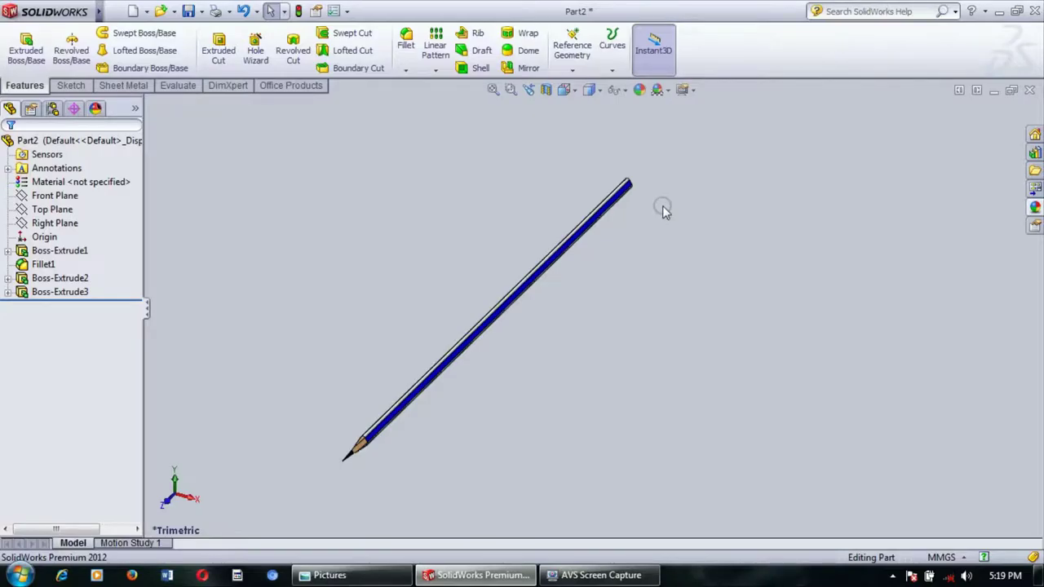
pyautogui.press('space')
pyautogui.press('Return')
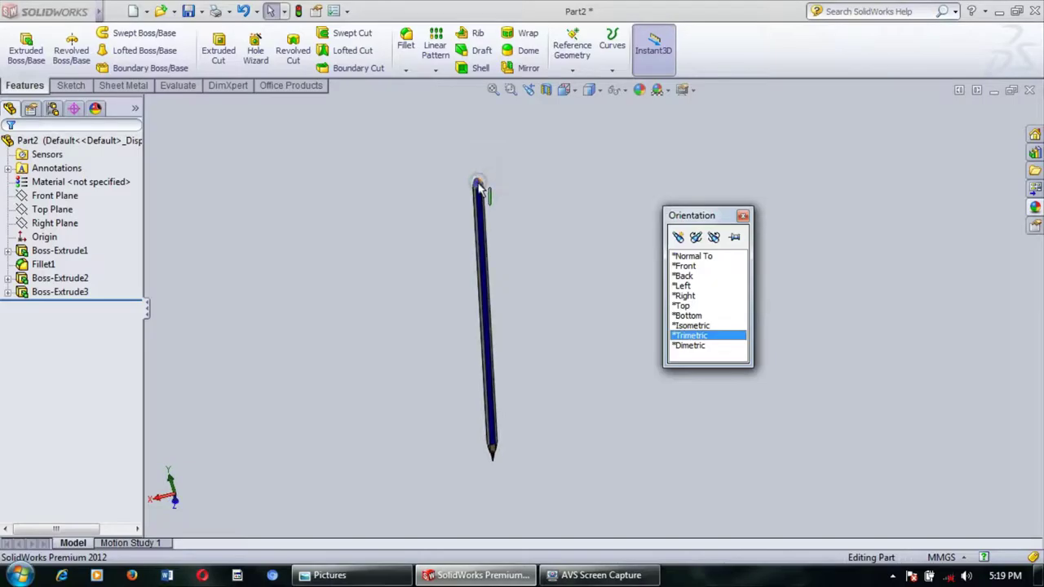
# Step: Start a dome on the pencil's flat triangular end face and try a height of 1 mm
pyautogui.click(479, 188)
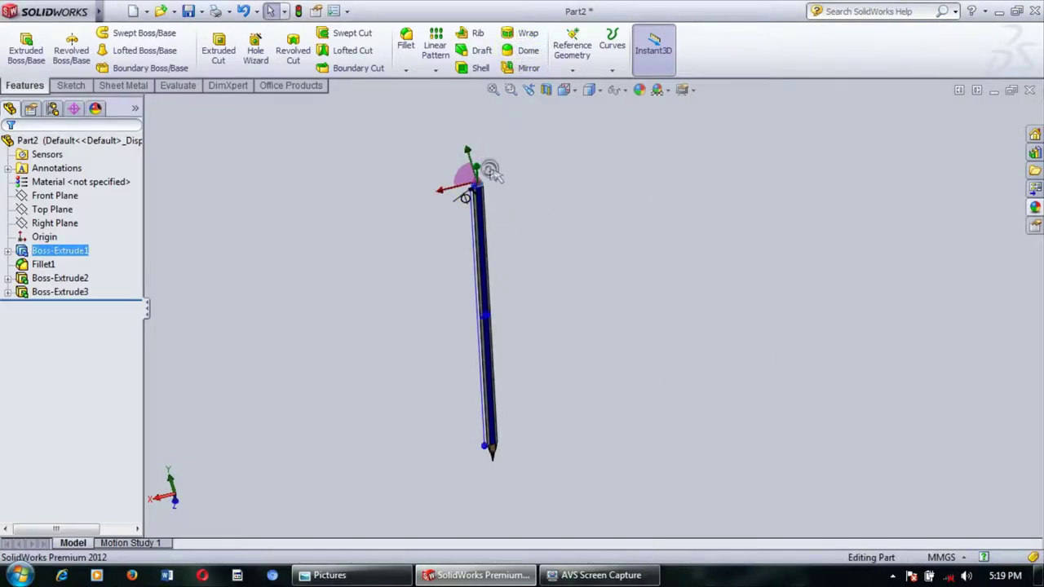
pyautogui.scroll(3, 492, 173)
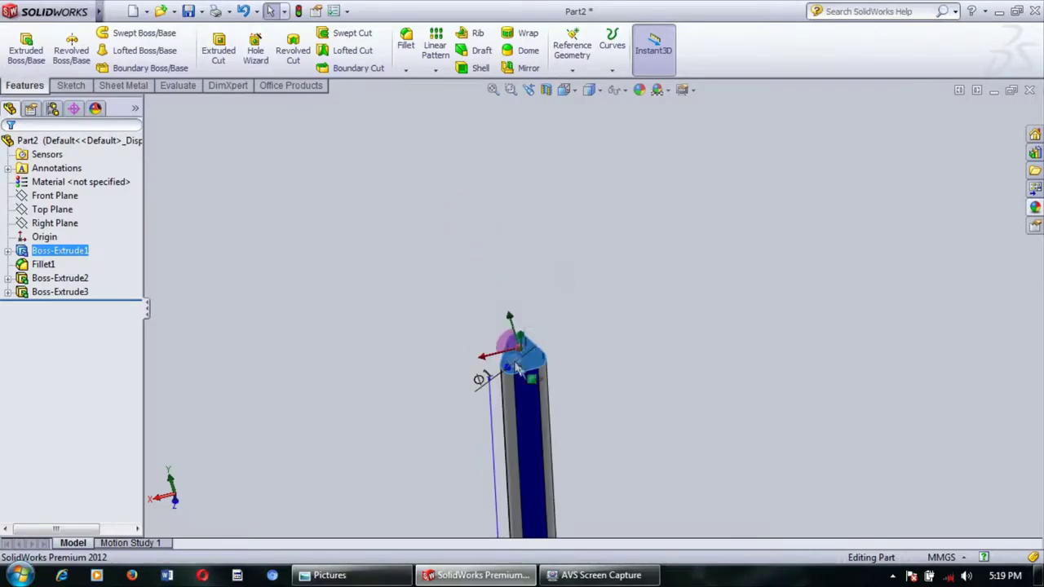
pyautogui.click(527, 371)
pyautogui.click(613, 380)
pyautogui.click(525, 363)
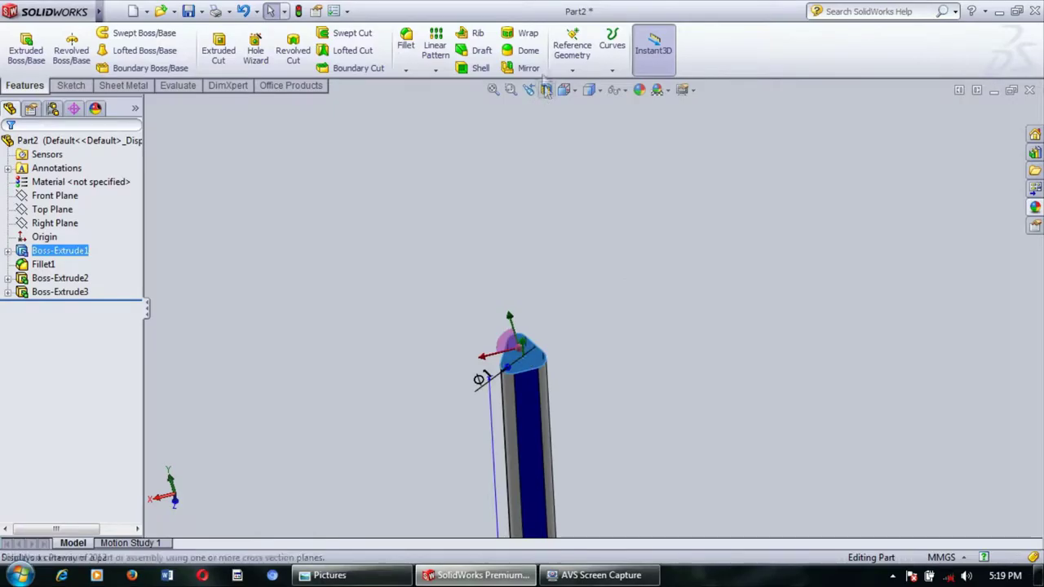
pyautogui.click(526, 52)
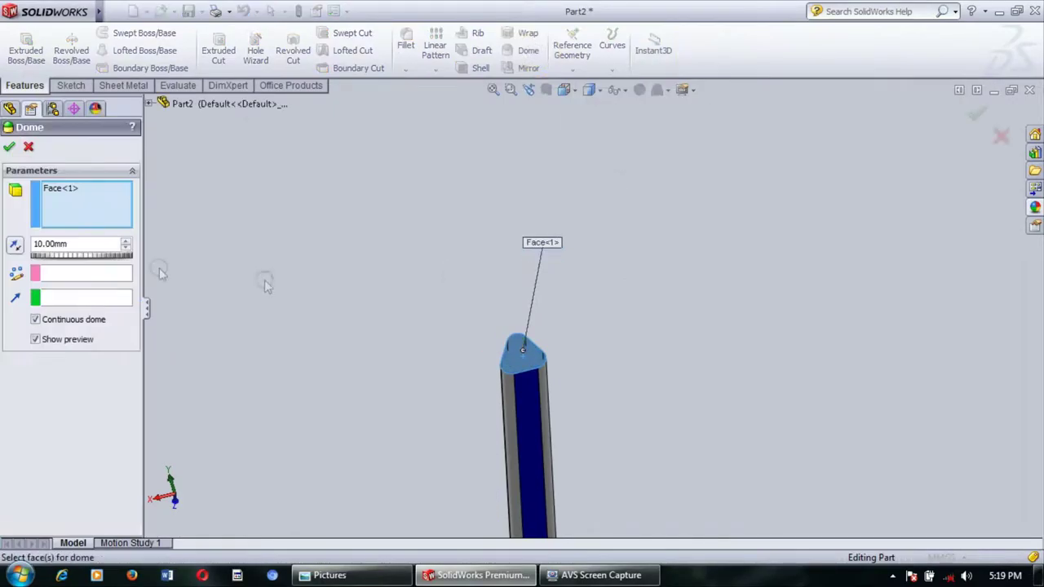
pyautogui.moveTo(124, 245); pyautogui.dragTo(30, 244)
pyautogui.write('1')
pyautogui.press('Return')
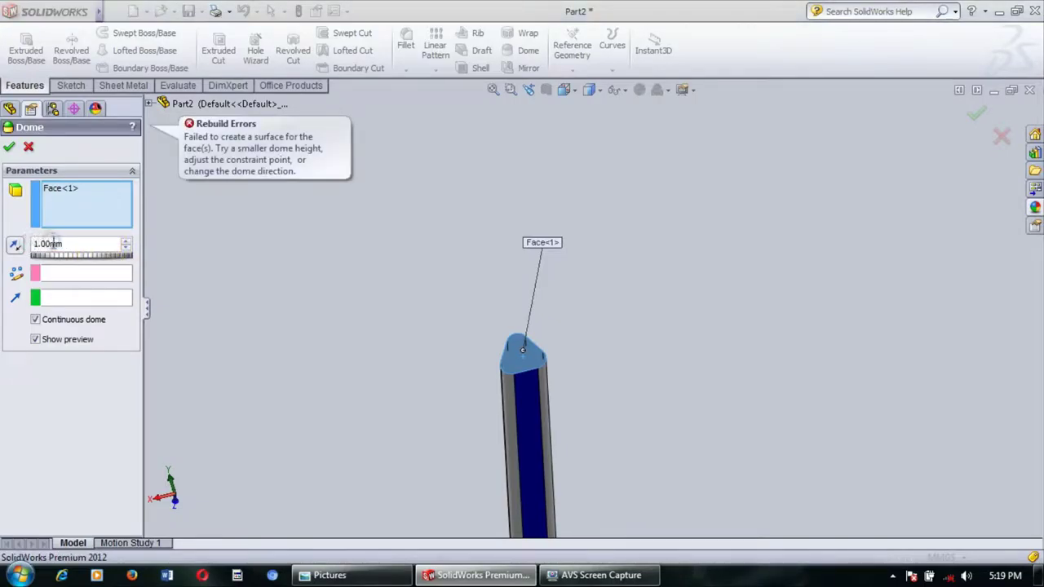
# Step: Set the dome's height to 0.5 mm and create the dome on the pencil's end
pyautogui.doubleClick(67, 243)
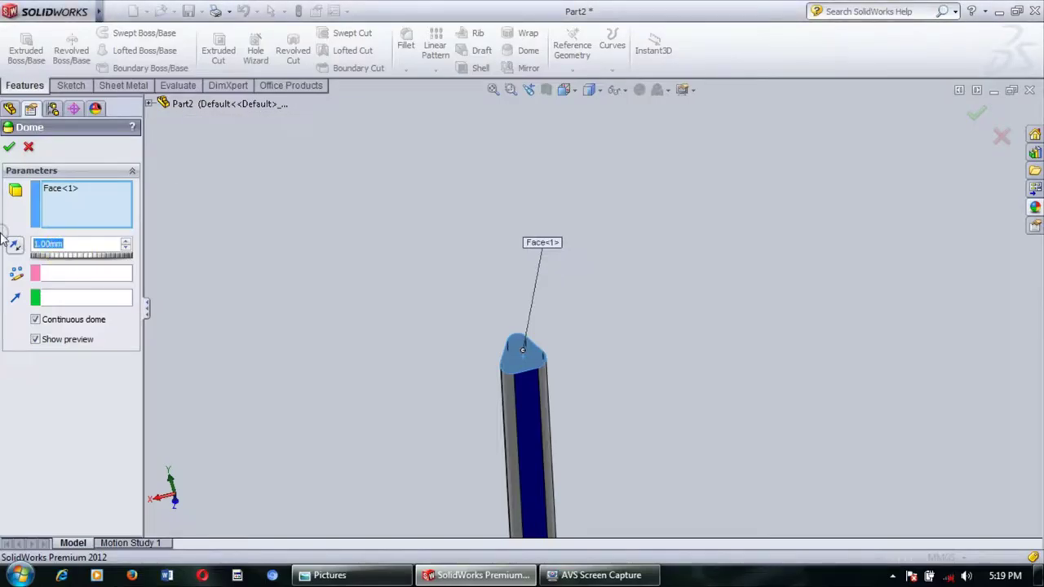
pyautogui.write('0.5')
pyautogui.press('Return')
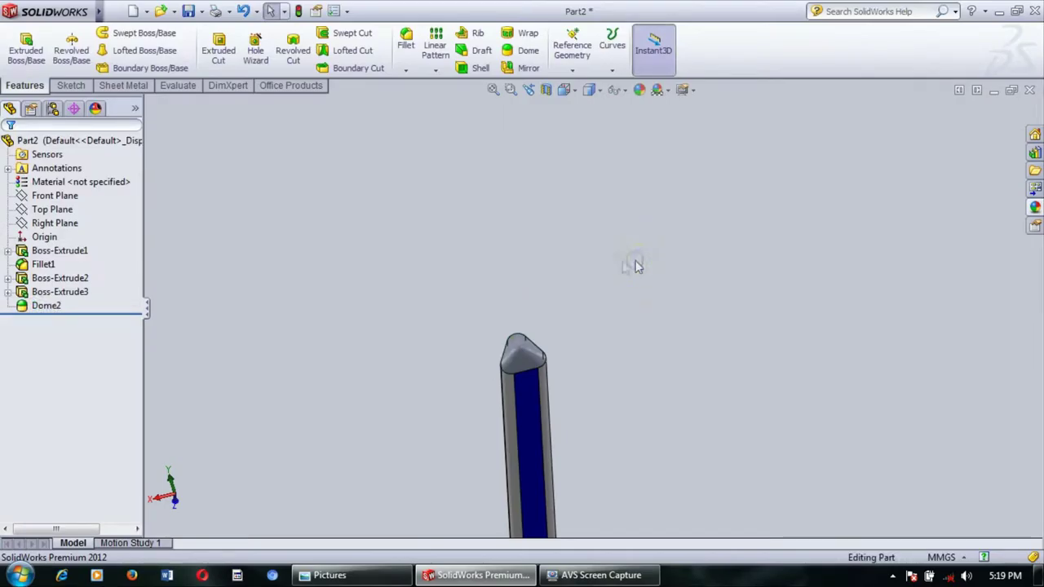
# Step: Apply a bright red color to the dome feature at the pencil's end, after trying other standard colors
pyautogui.click(43, 304)
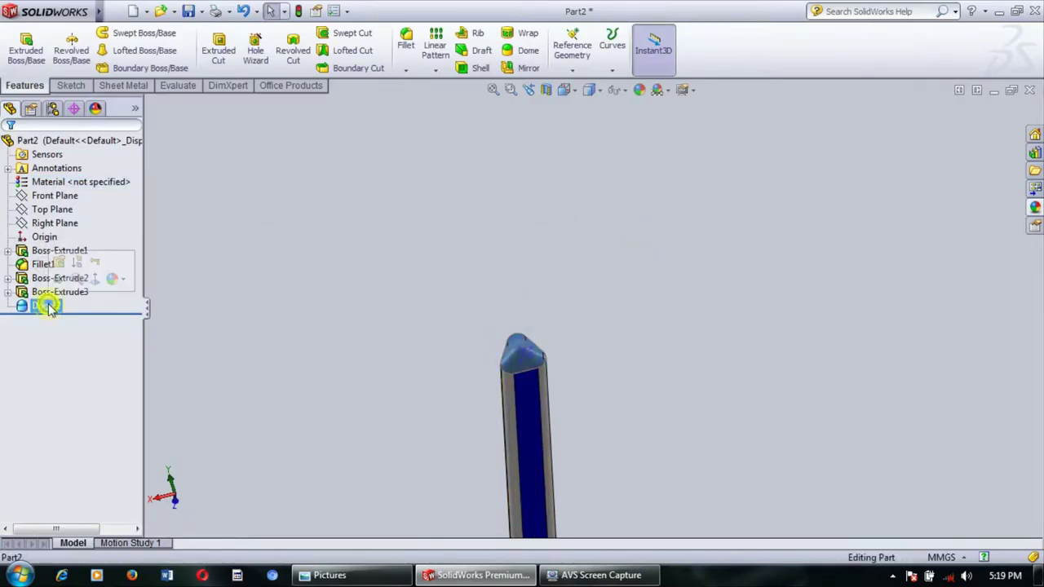
pyautogui.rightClick(49, 306)
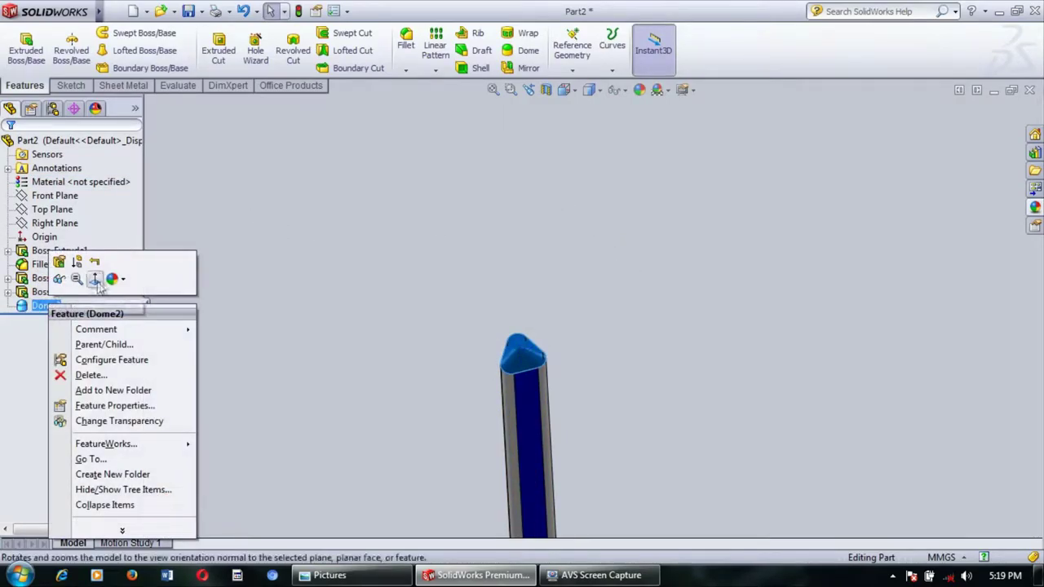
pyautogui.click(114, 279)
pyautogui.click(130, 308)
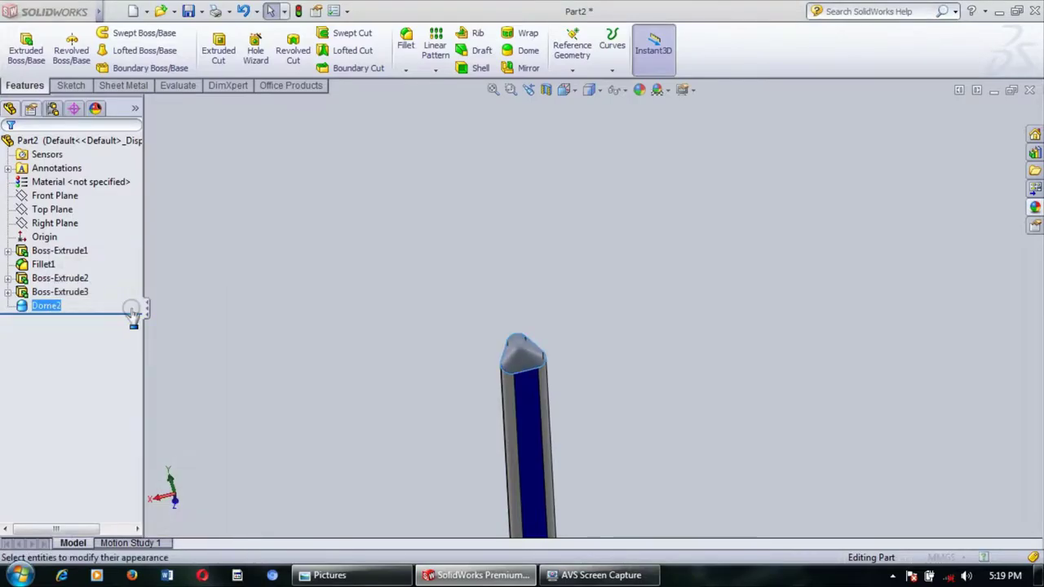
pyautogui.click(57, 451)
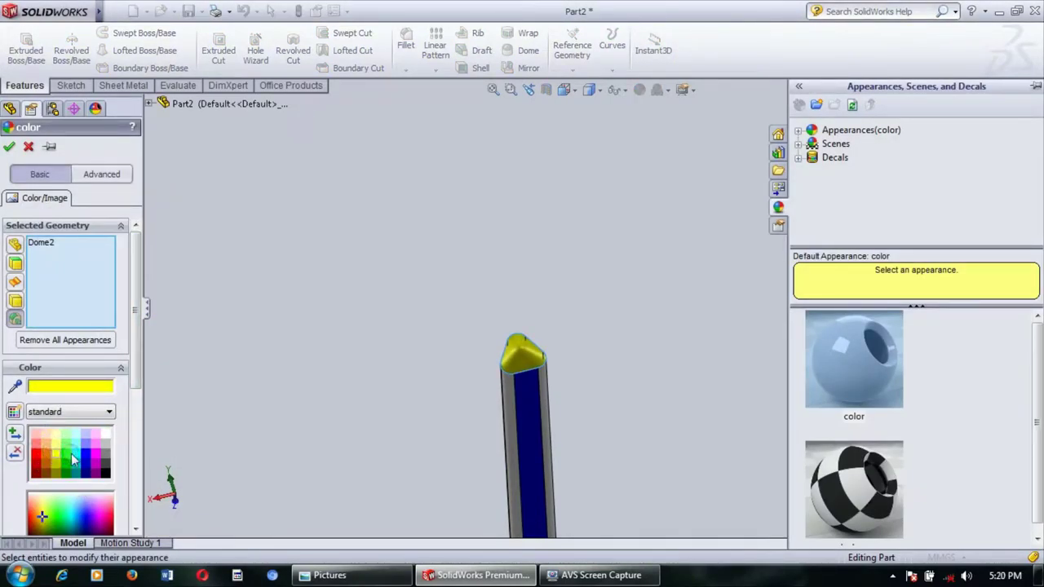
pyautogui.click(76, 456)
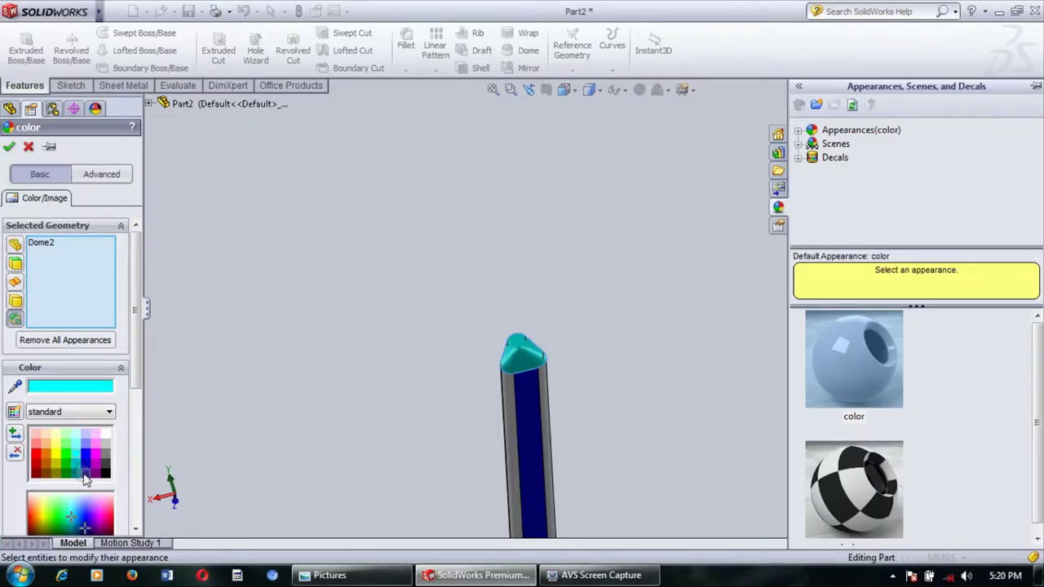
pyautogui.click(86, 473)
pyautogui.click(87, 455)
pyautogui.click(100, 455)
pyautogui.click(97, 446)
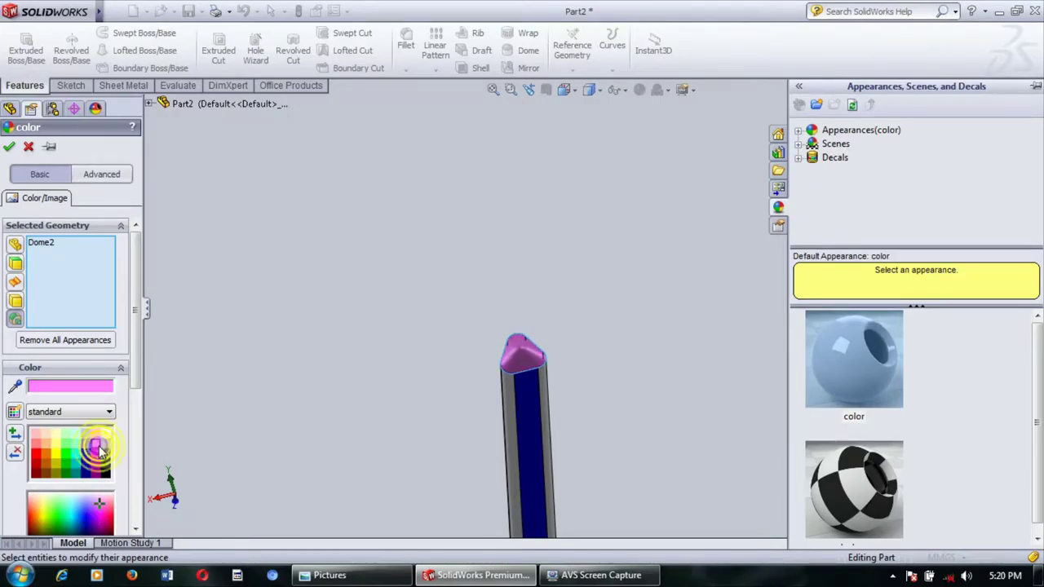
pyautogui.click(85, 444)
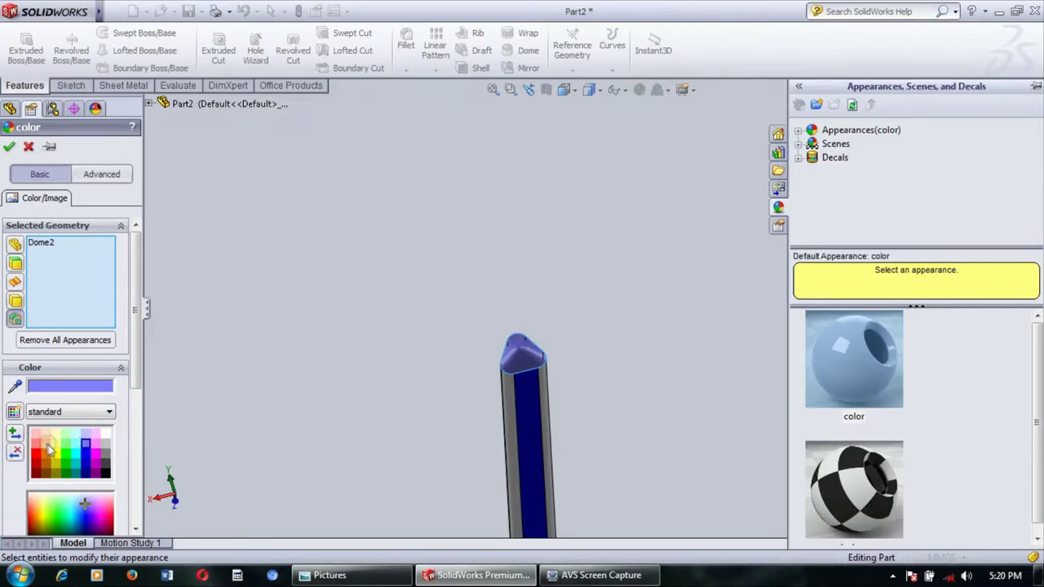
pyautogui.click(46, 443)
pyautogui.click(37, 443)
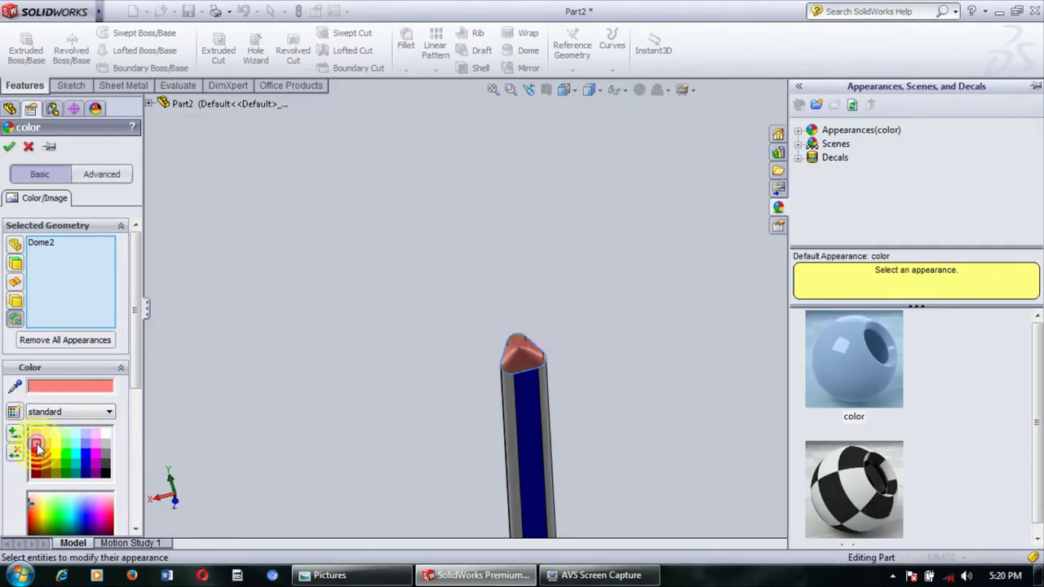
pyautogui.click(38, 456)
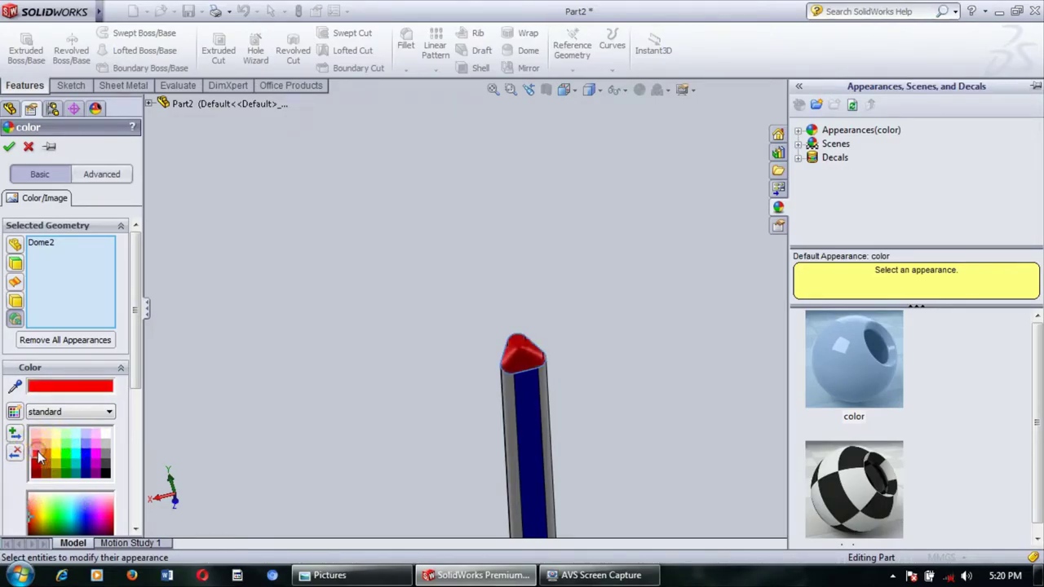
pyautogui.click(9, 146)
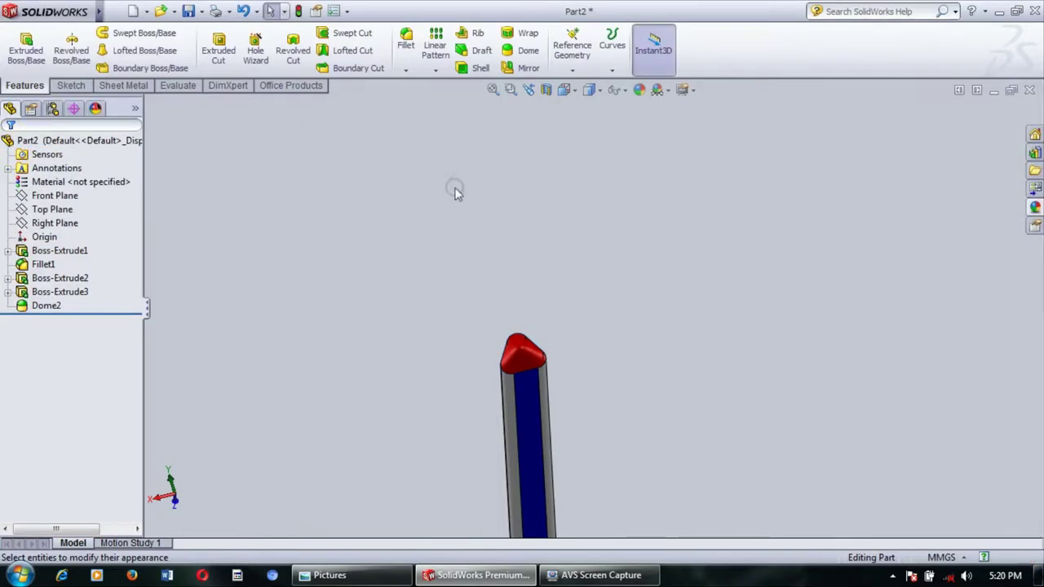
# Step: Display the pencil shaded without edges, fitted to the view in isometric orientation
pyautogui.moveTo(590, 90)
pyautogui.click(594, 131)
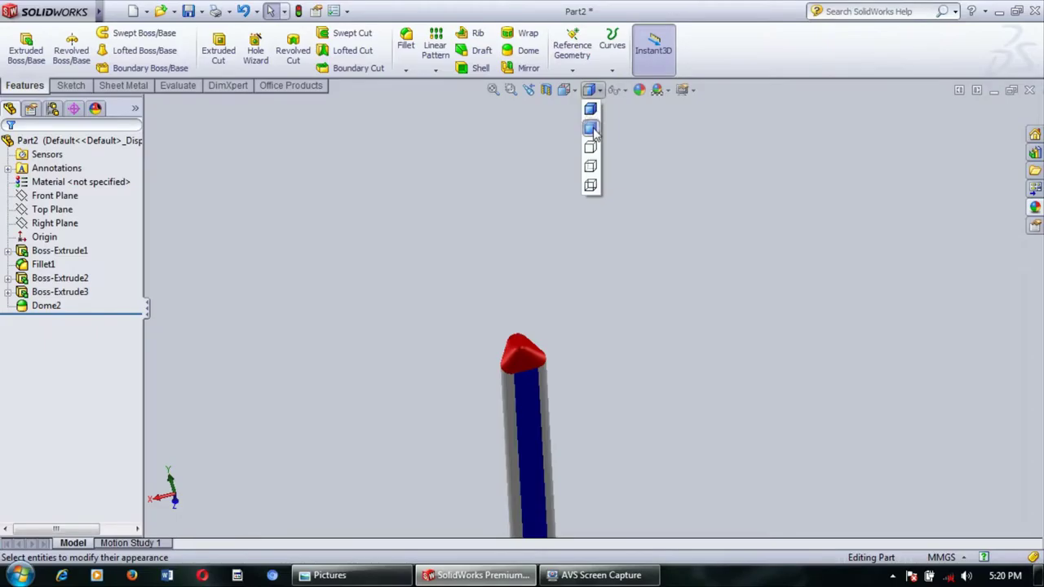
pyautogui.click(593, 131)
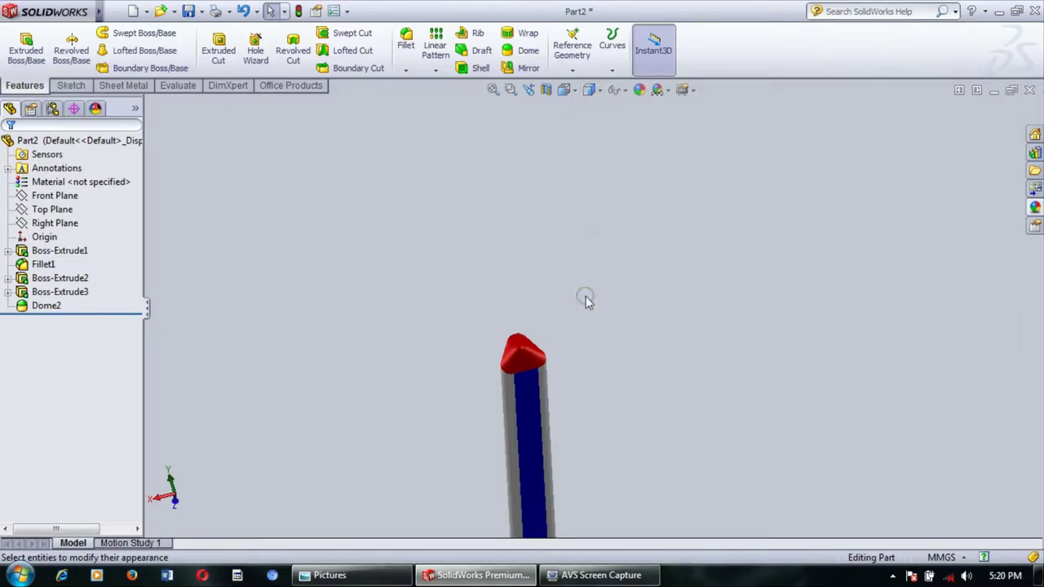
pyautogui.scroll(5, 586, 298)
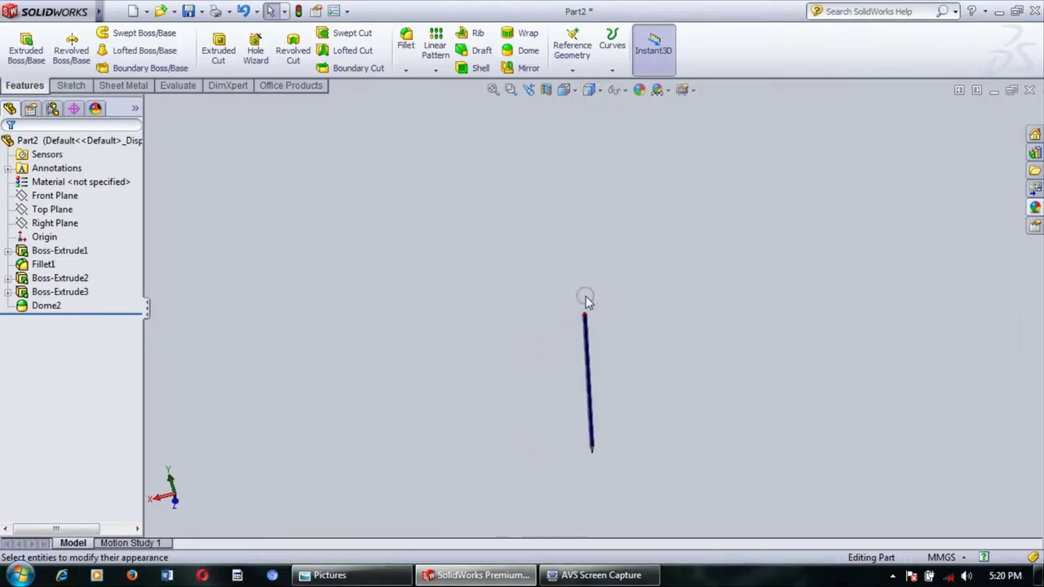
pyautogui.click(493, 90)
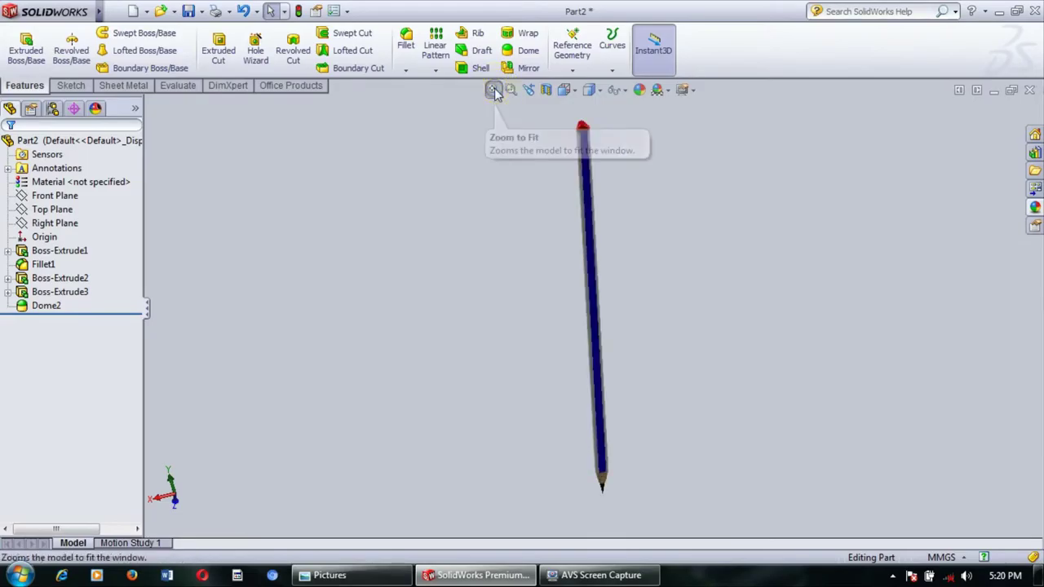
pyautogui.click(564, 90)
pyautogui.click(601, 109)
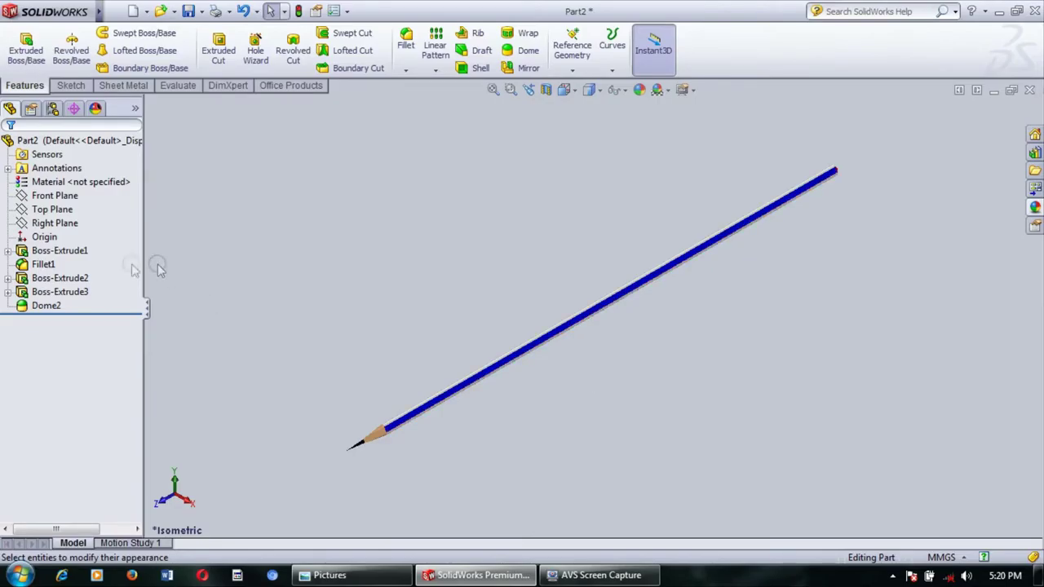
# Step: Edit the pencil body's extrusion, Boss-Extrude1, and set its blind depth to 50 mm
pyautogui.rightClick(62, 253)
pyautogui.click(70, 206)
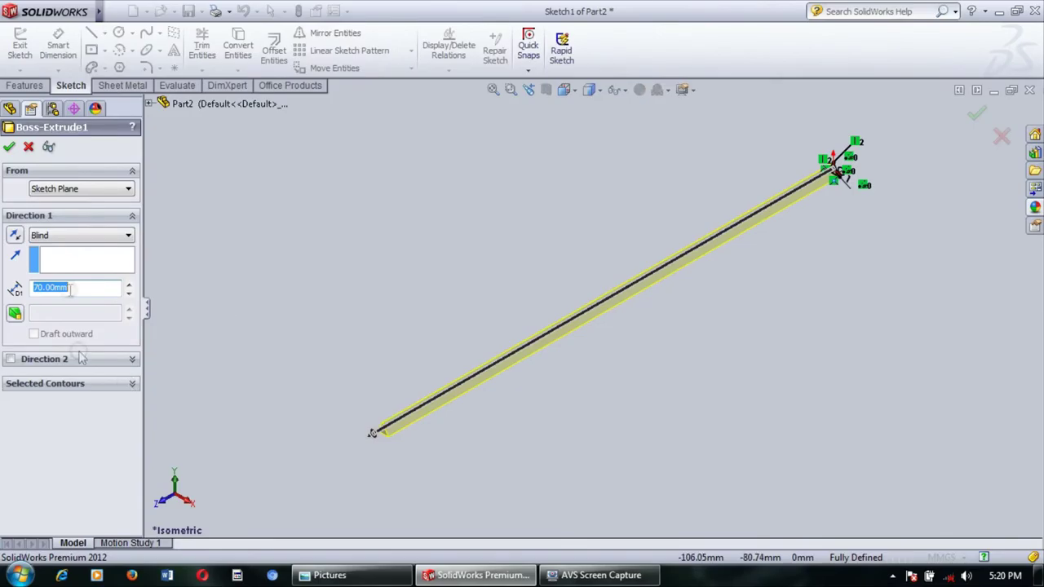
pyautogui.write('50')
pyautogui.press('Return')
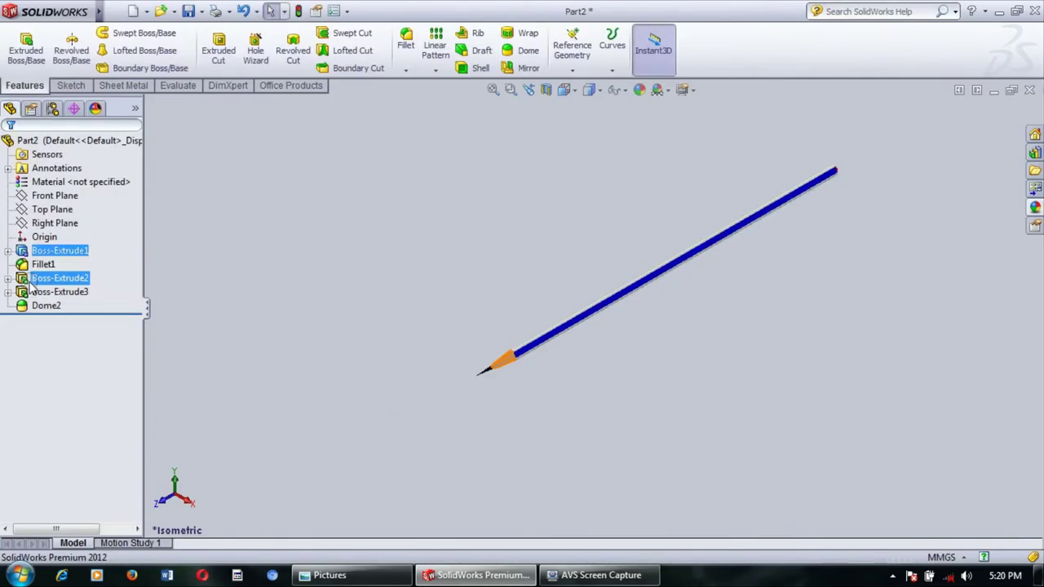